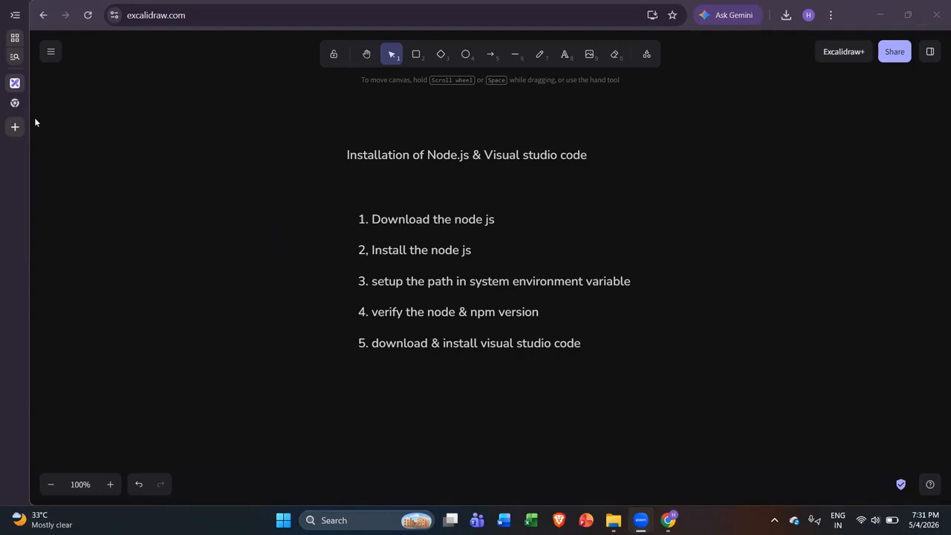
# Step: Leave the Excalidraw installation plan and switch to the Google new tab
pyautogui.click(13, 103)
# Step: Search Google for nodejs and open the official Node.js download page
pyautogui.click(183, 20)
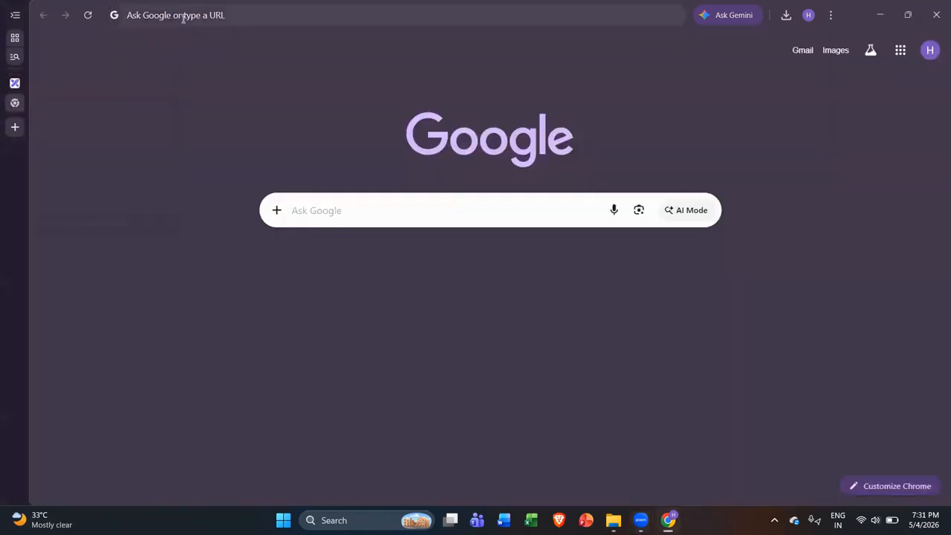
pyautogui.write('no')
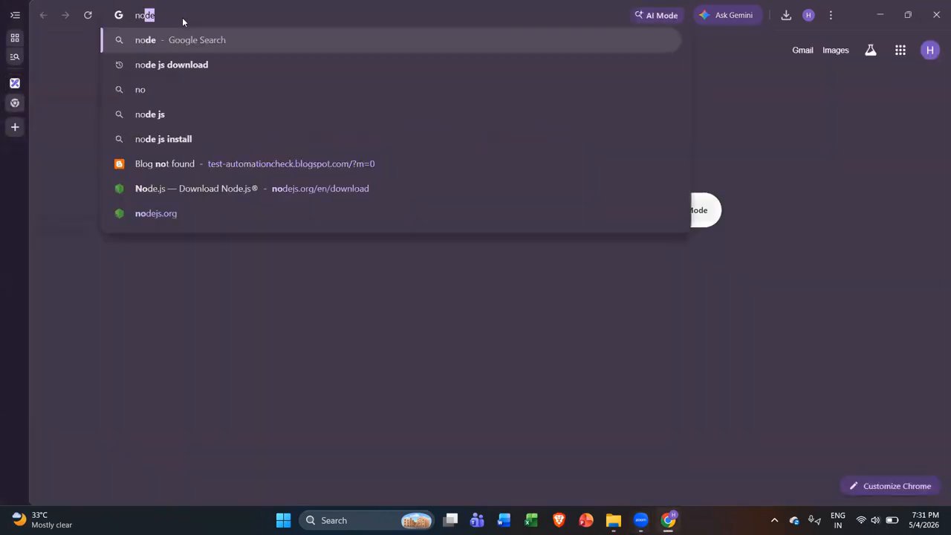
pyautogui.write('dejs')
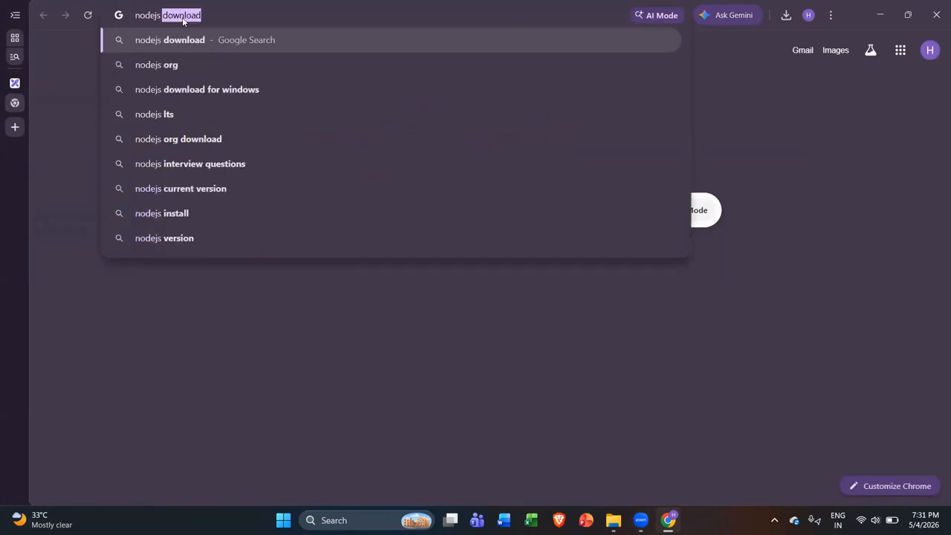
pyautogui.press('Return')
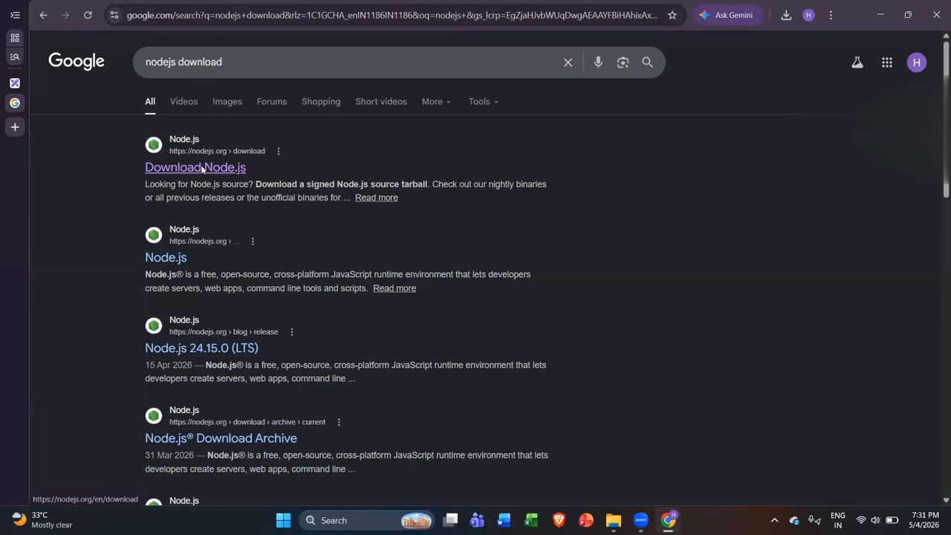
pyautogui.click(201, 168)
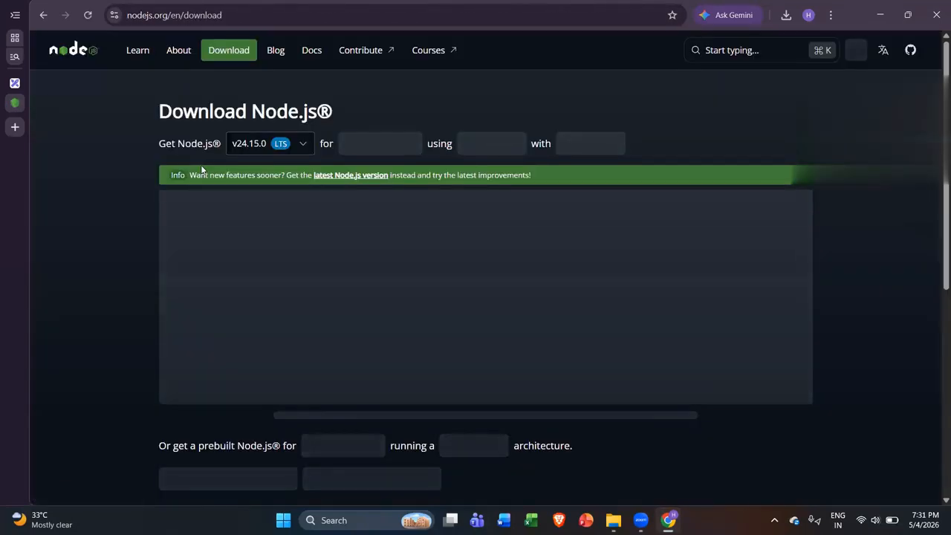
pyautogui.scroll(-1, 336, 368)
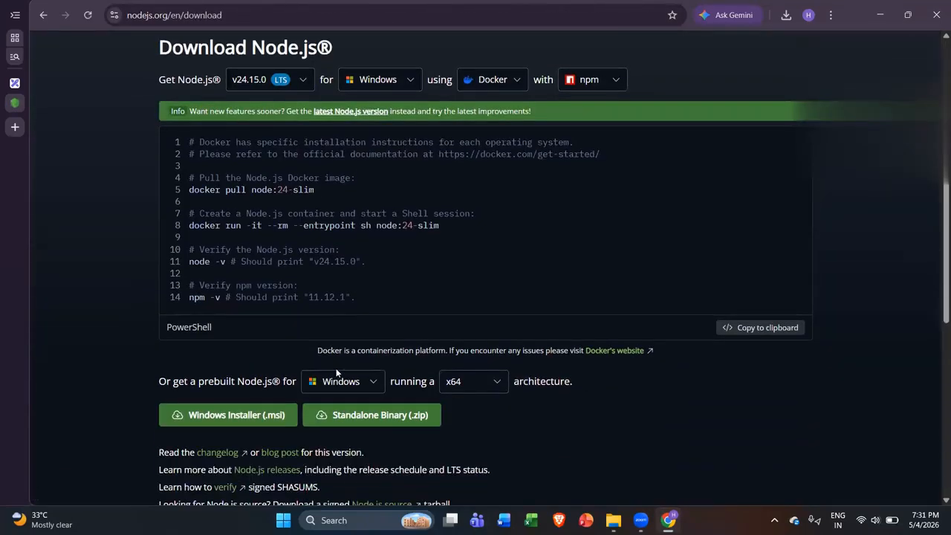
# Step: Download the node-v24.15.0-x64.msi Windows installer and launch it from Chrome's downloads
pyautogui.click(260, 424)
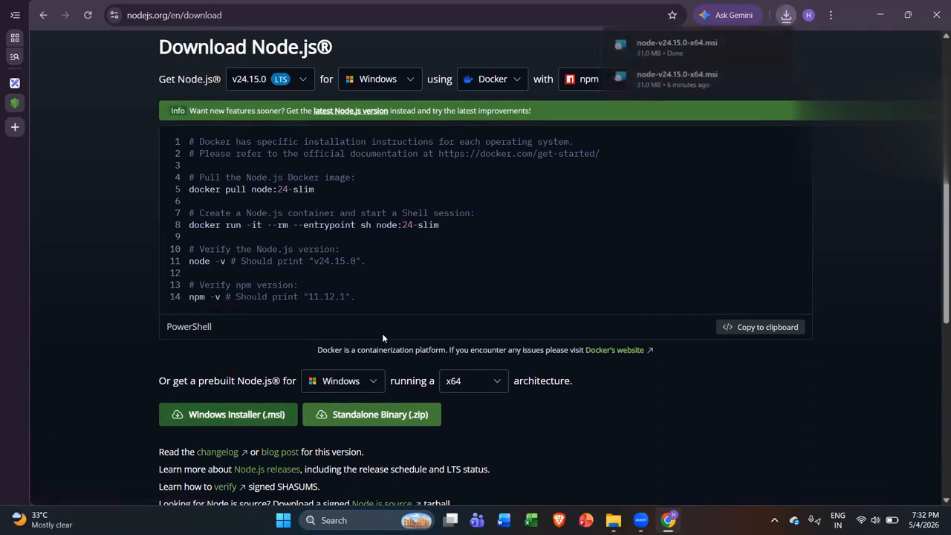
pyautogui.moveTo(686, 86)
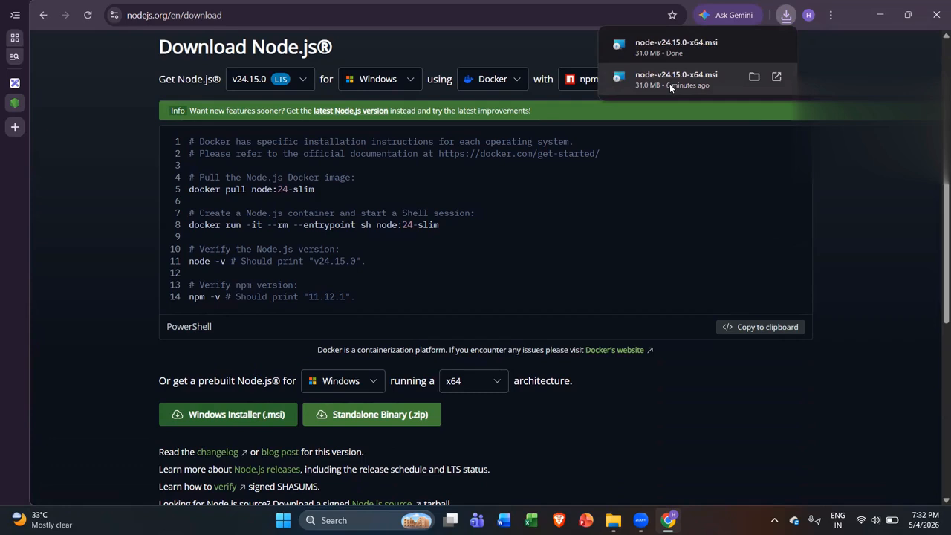
pyautogui.click(717, 77)
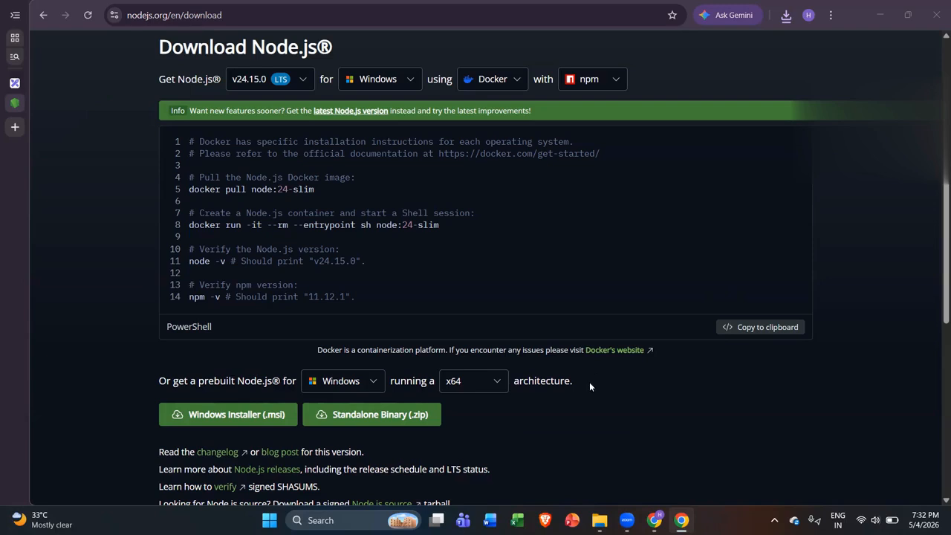
pyautogui.click(598, 519)
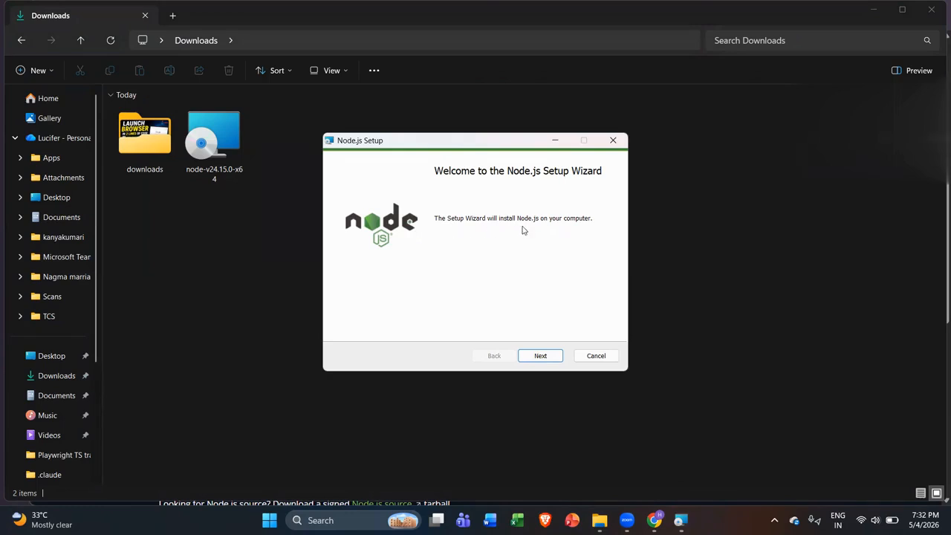
# Step: Accept the license, keep C:\Program Files\nodejs\ and default features, and install Node.js
pyautogui.click(542, 356)
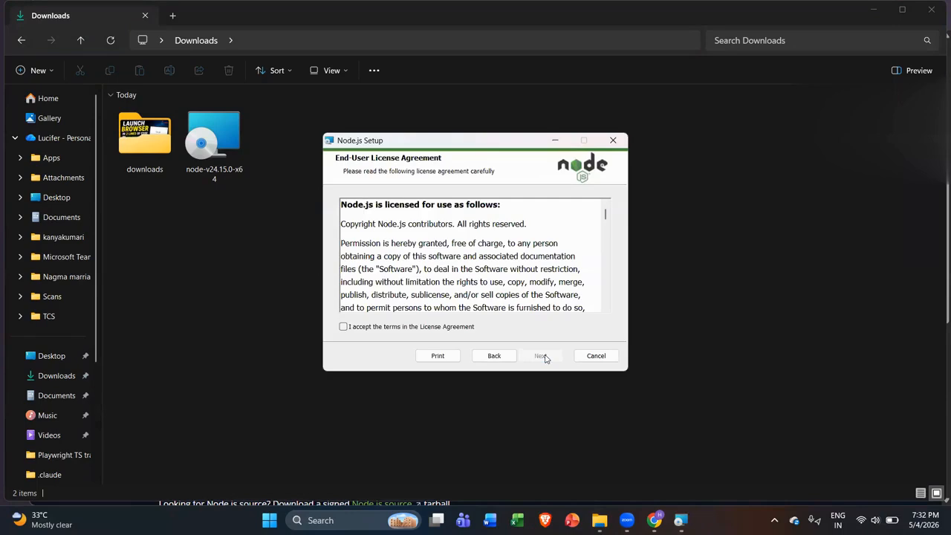
pyautogui.click(455, 329)
pyautogui.click(542, 358)
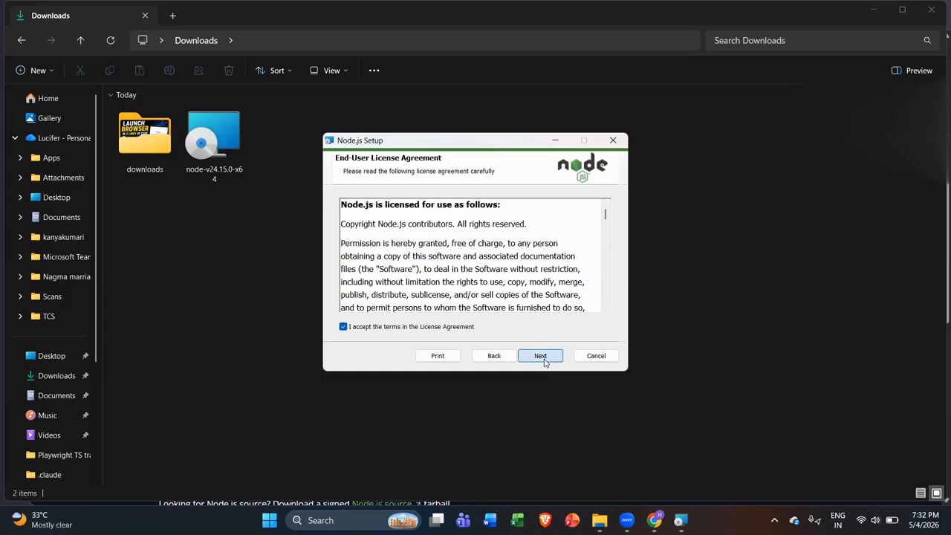
pyautogui.click(541, 357)
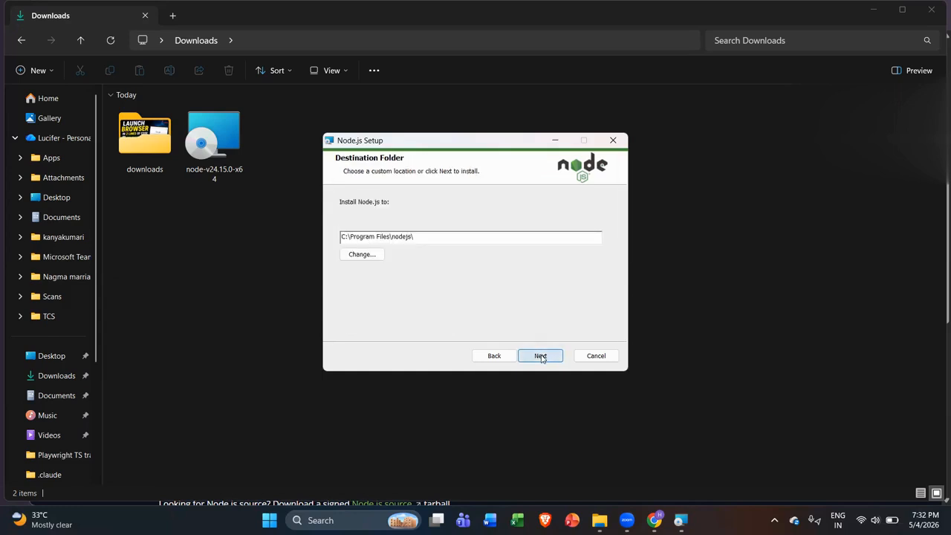
pyautogui.click(550, 361)
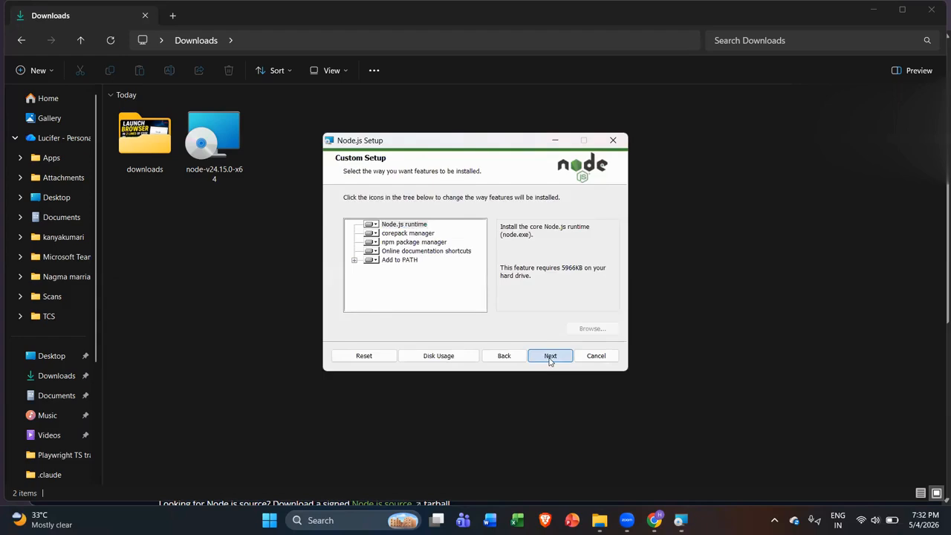
pyautogui.click(550, 361)
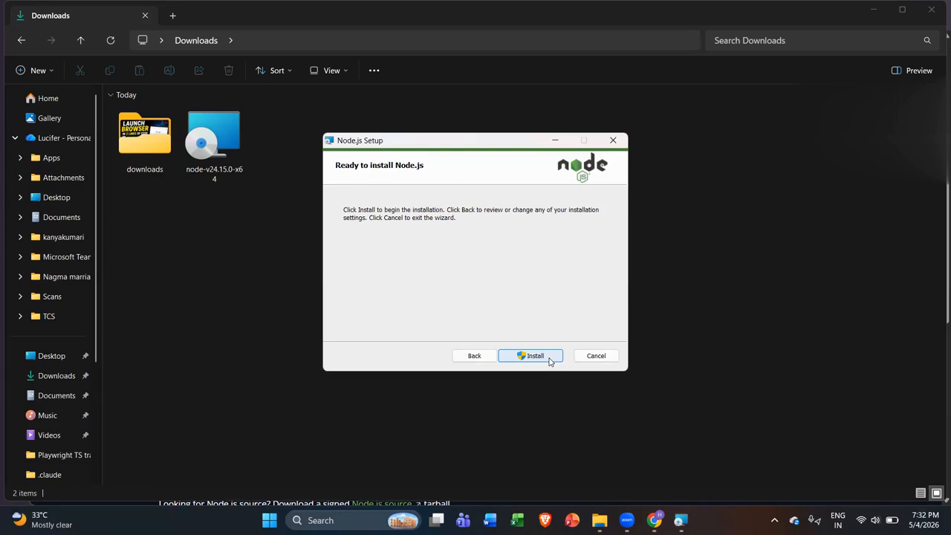
pyautogui.click(549, 361)
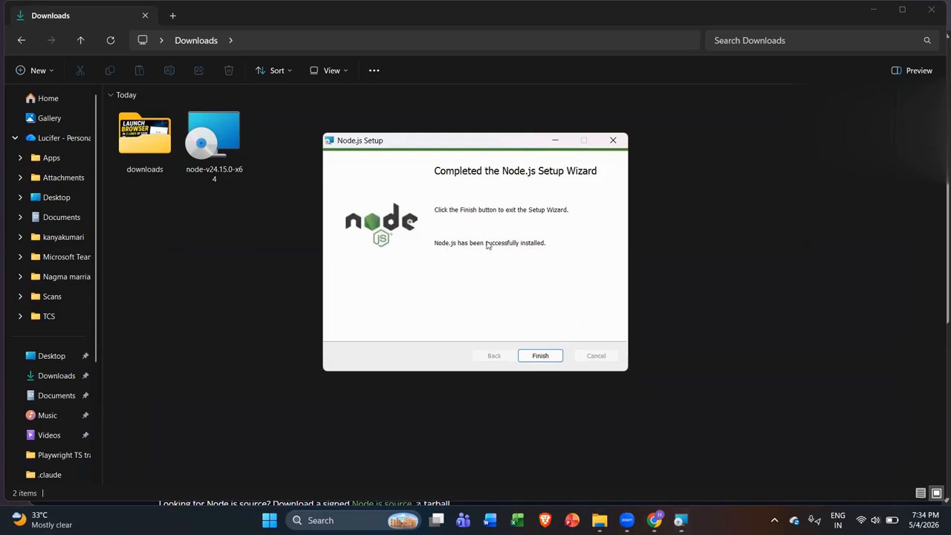
# Step: Finish the completed Node.js setup and close the wizard
pyautogui.click(532, 357)
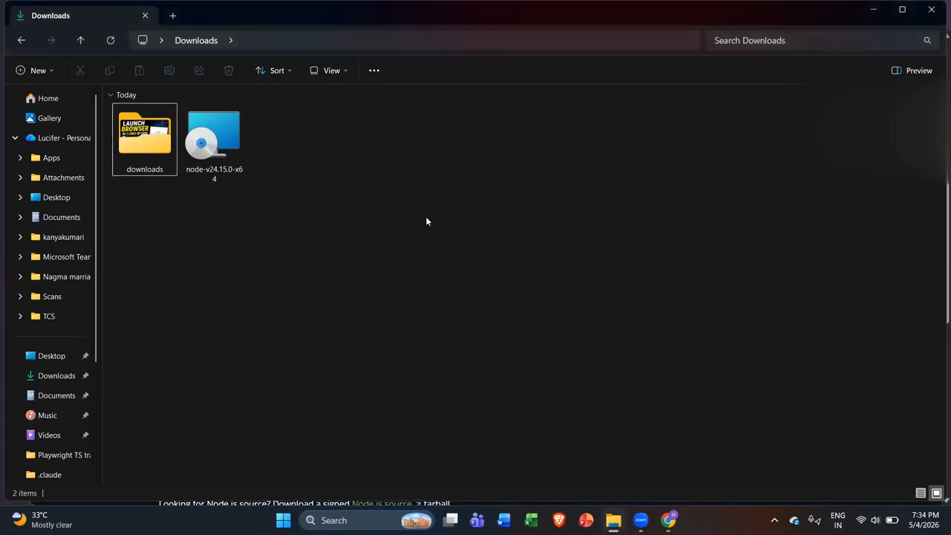
# Step: Browse to C:\Program Files\nodejs to see the node, npm and npx files
pyautogui.scroll(-5, 78, 413)
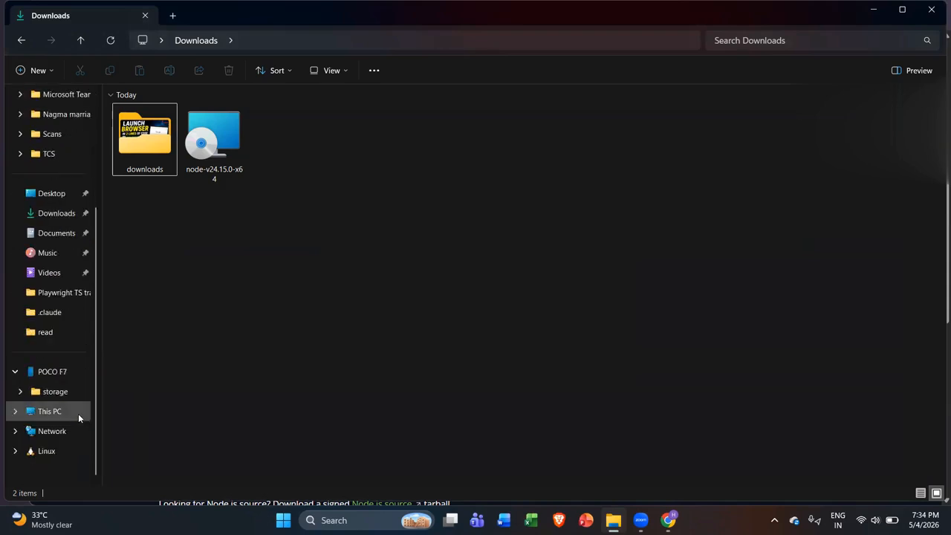
pyautogui.click(69, 415)
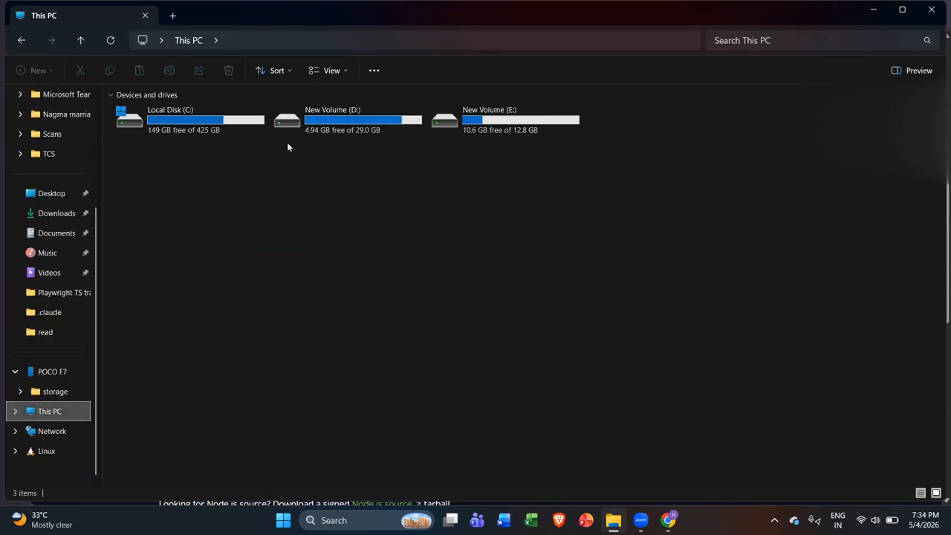
pyautogui.doubleClick(223, 122)
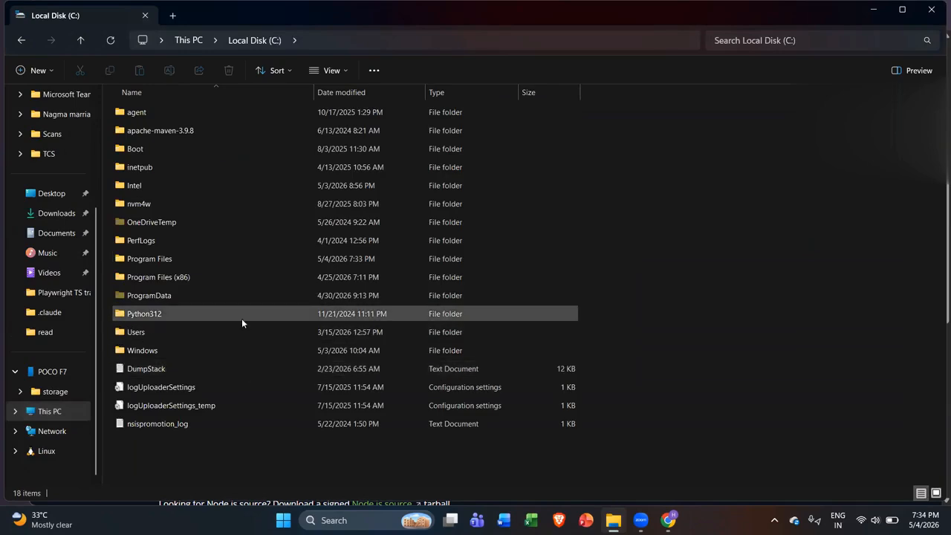
pyautogui.doubleClick(221, 261)
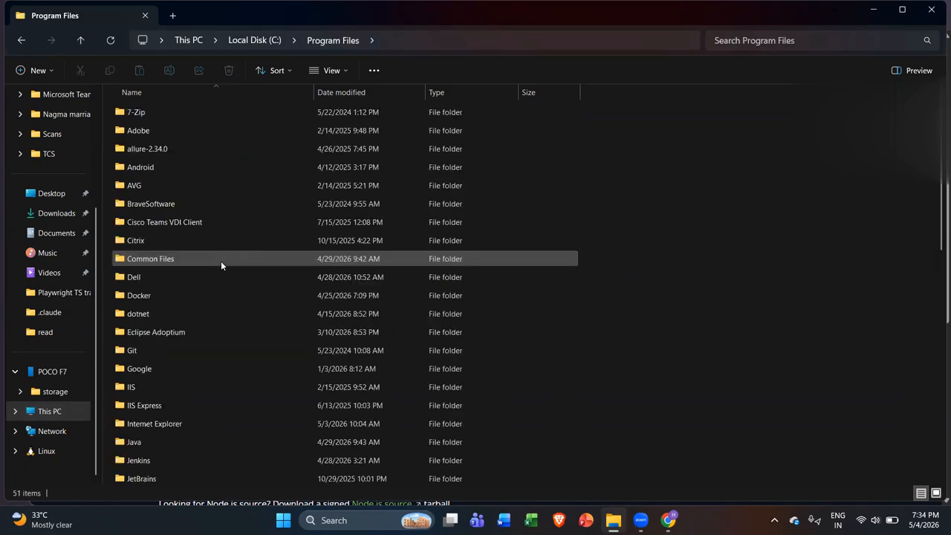
pyautogui.scroll(-2, 214, 387)
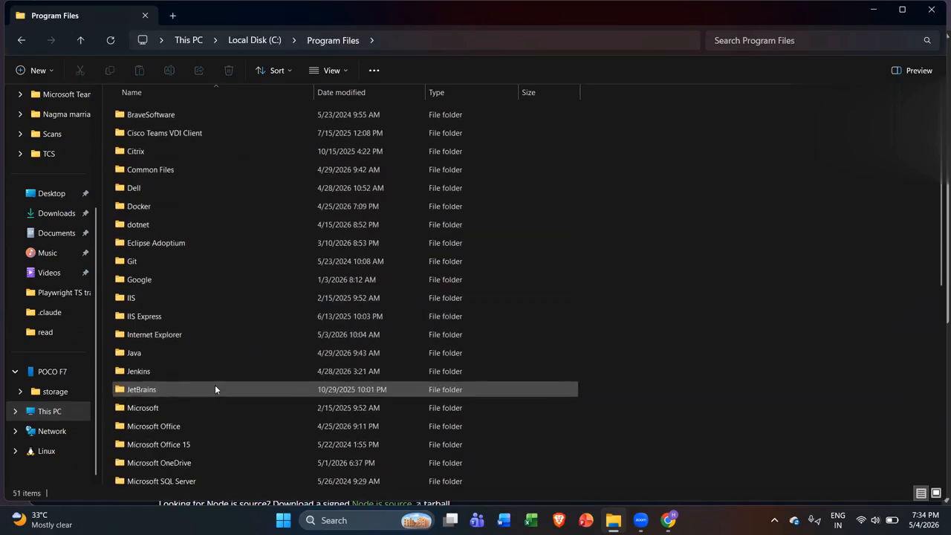
pyautogui.scroll(-3, 208, 423)
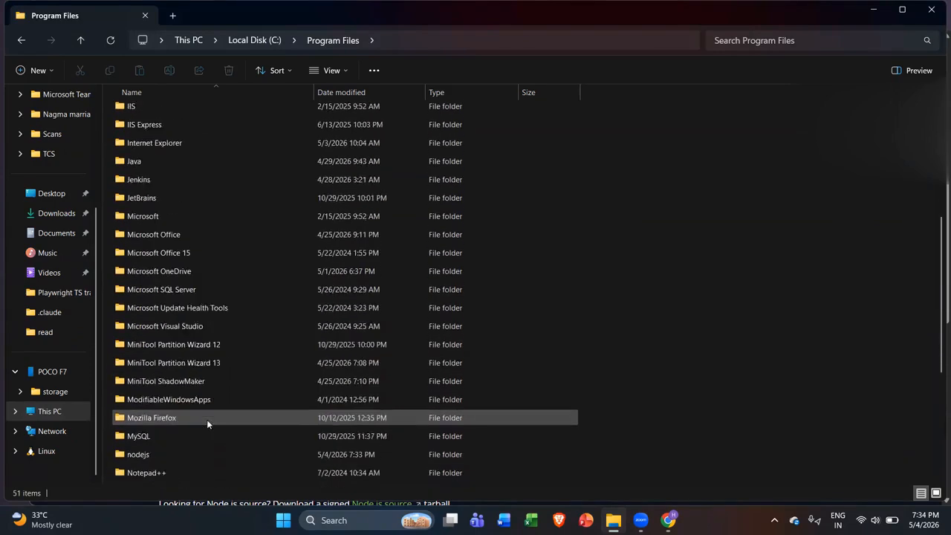
pyautogui.doubleClick(176, 374)
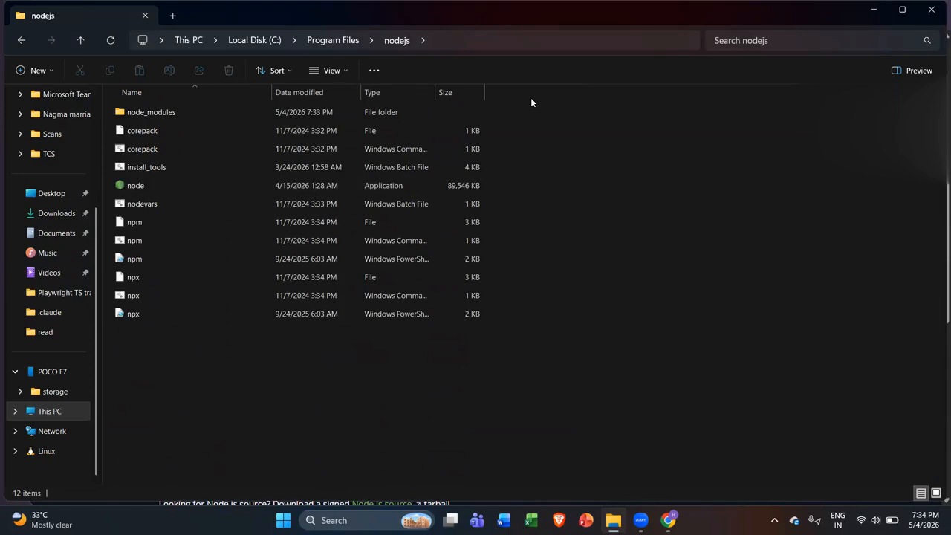
# Step: Select the nodejs folder path, then search 'system' to open the environment variables settings
pyautogui.press('F4')
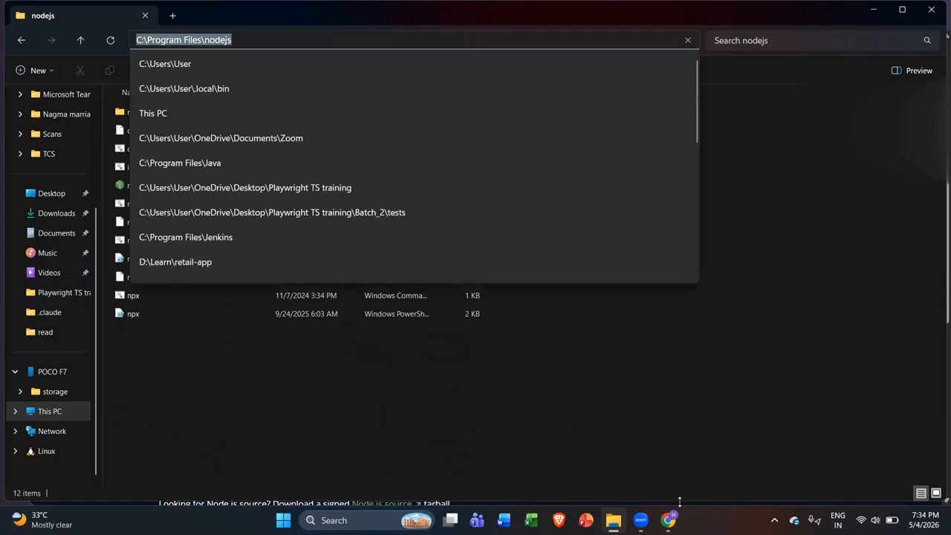
pyautogui.click(354, 518)
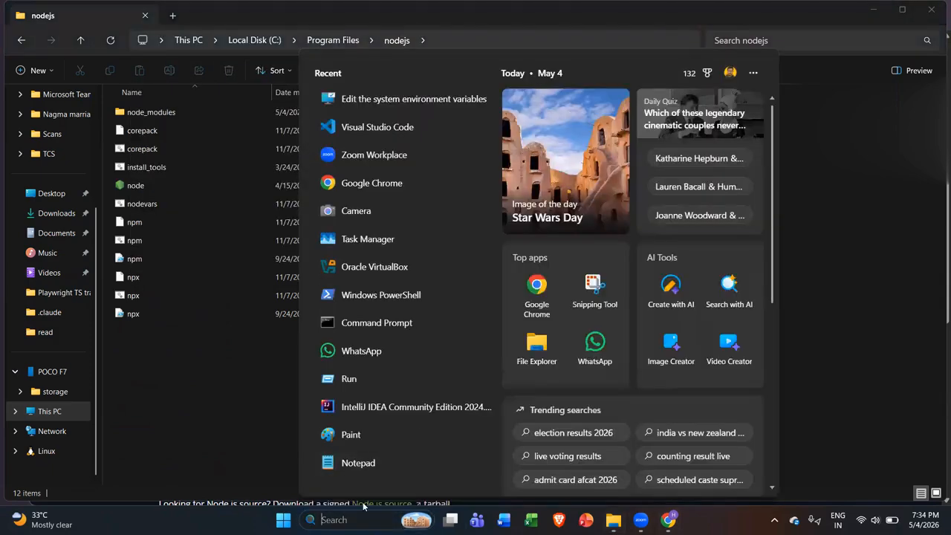
pyautogui.write('system')
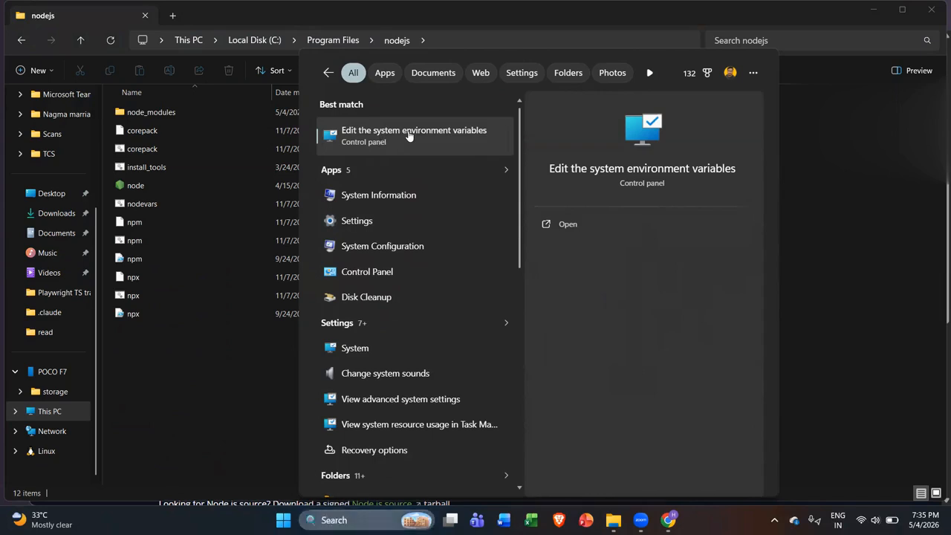
pyautogui.click(408, 134)
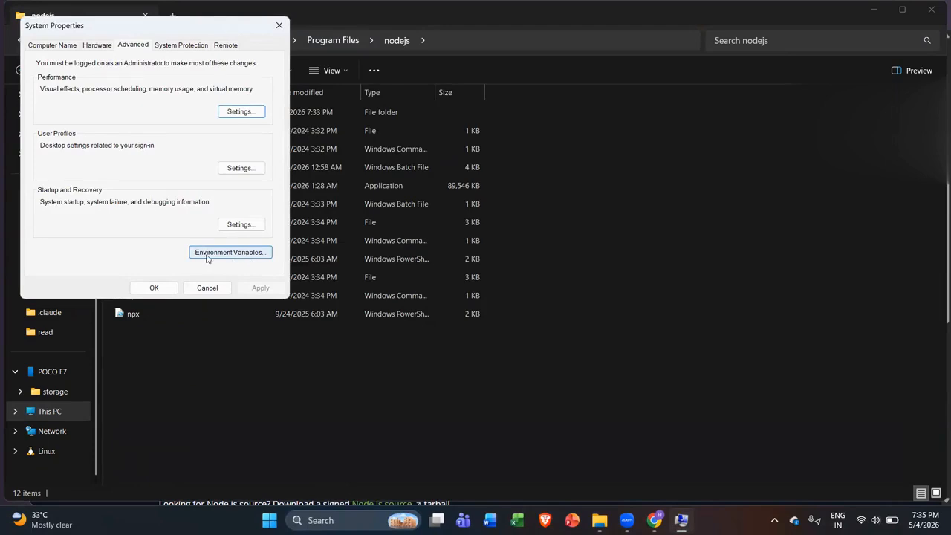
# Step: Open Environment Variables and start editing the system Path variable
pyautogui.click(266, 254)
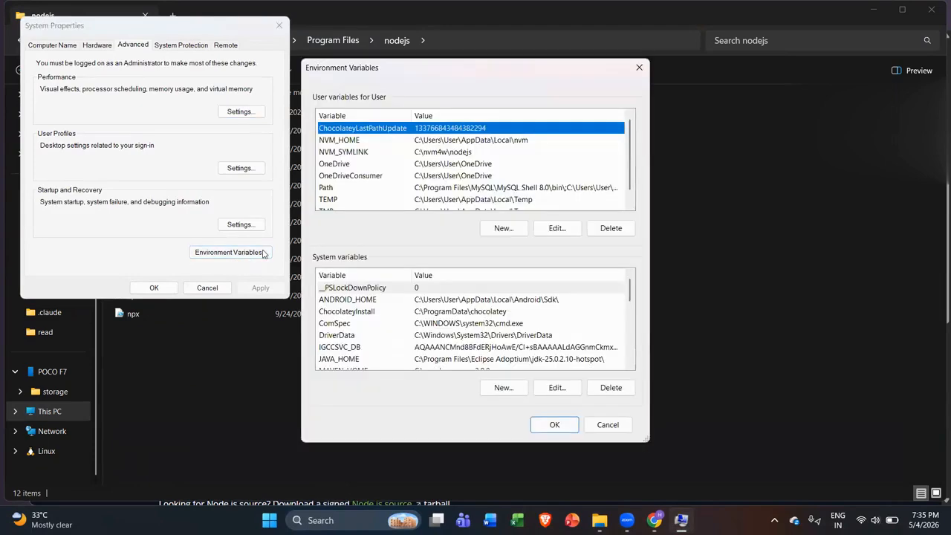
pyautogui.scroll(-1, 378, 349)
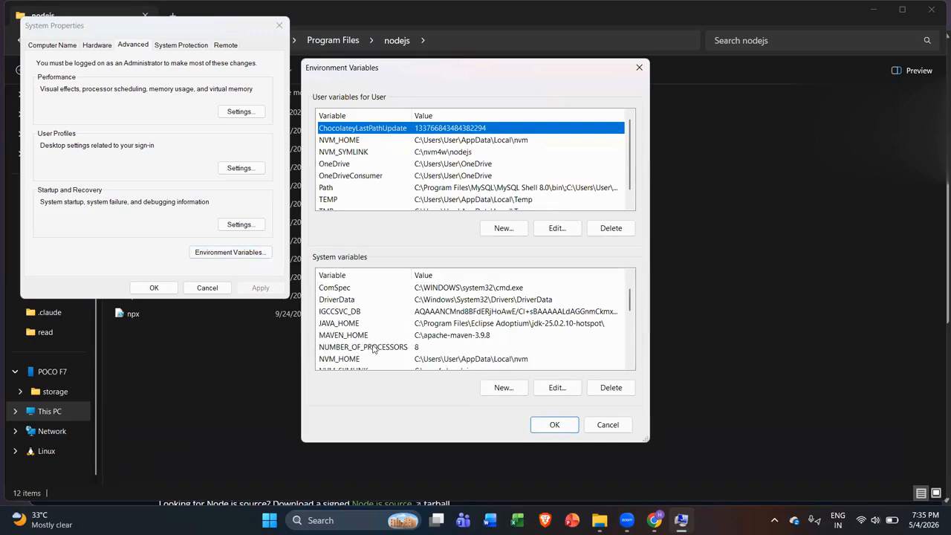
pyautogui.scroll(-5, 357, 313)
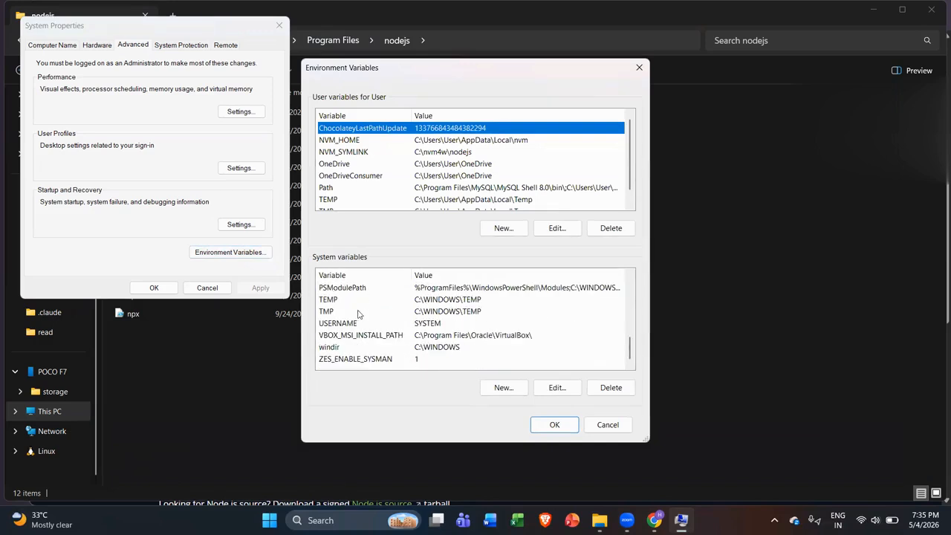
pyautogui.scroll(1, 342, 310)
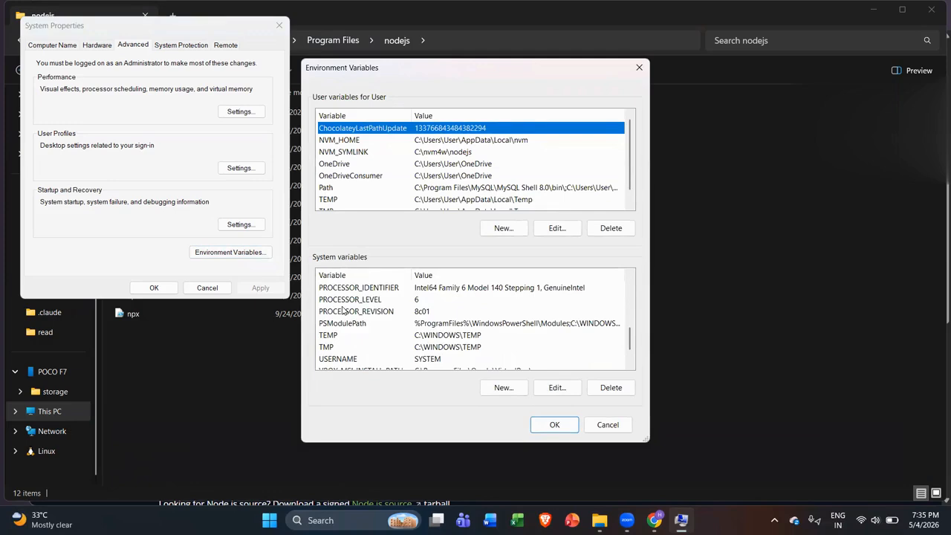
pyautogui.scroll(4, 339, 346)
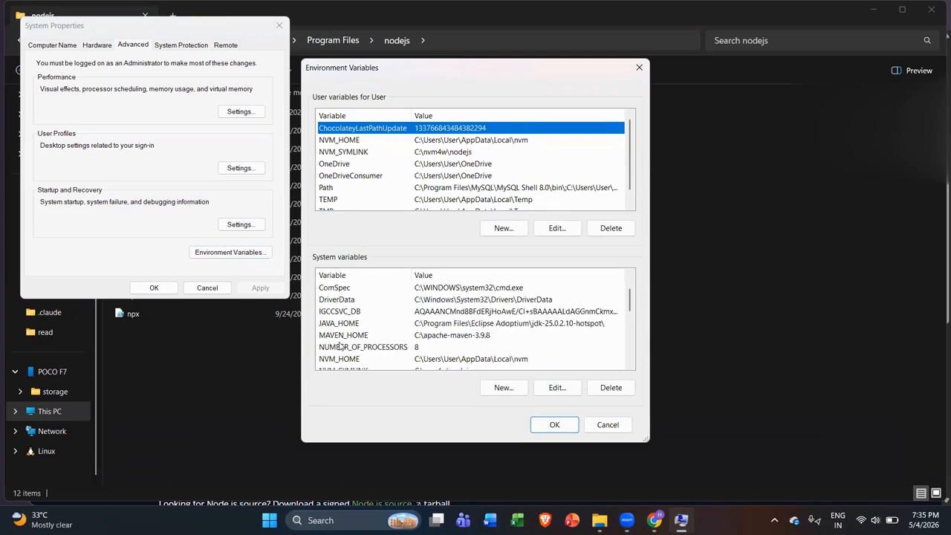
pyautogui.scroll(-1, 338, 347)
pyautogui.click(335, 359)
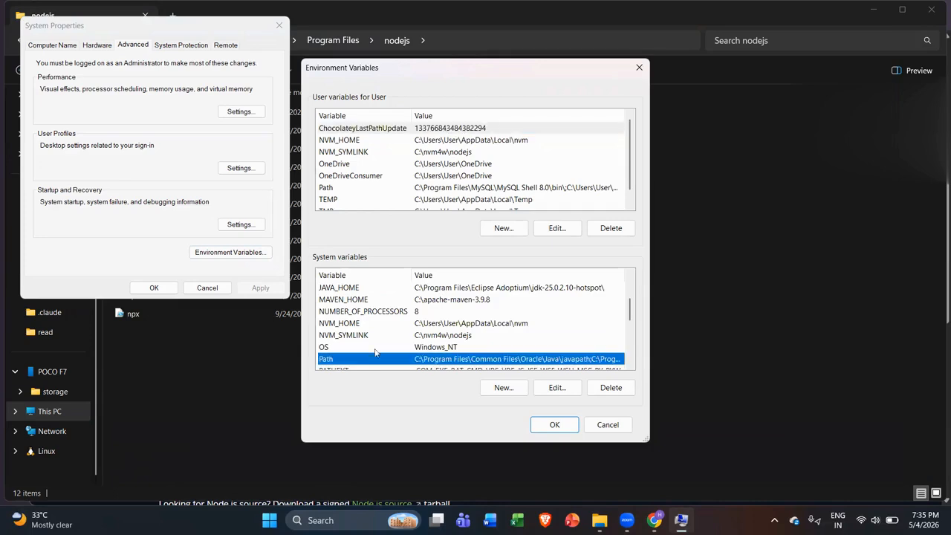
pyautogui.click(563, 392)
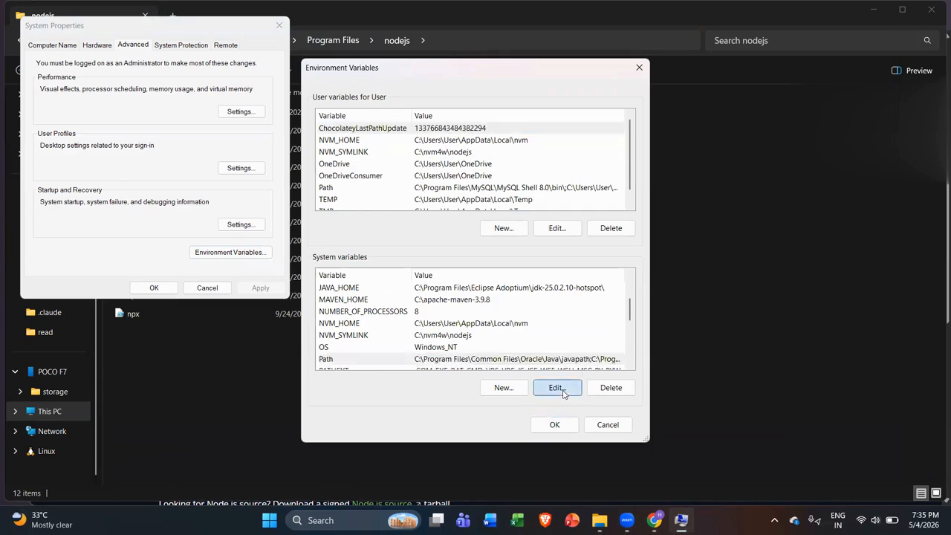
# Step: Replace the old nodejs Path entry with a new C:\Program Files\nodejs entry
pyautogui.scroll(-1, 469, 332)
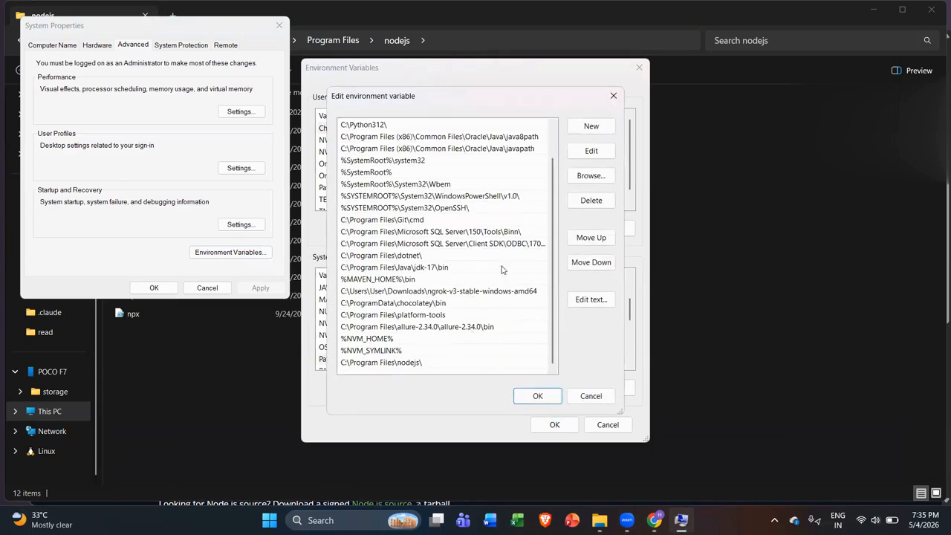
pyautogui.click(437, 364)
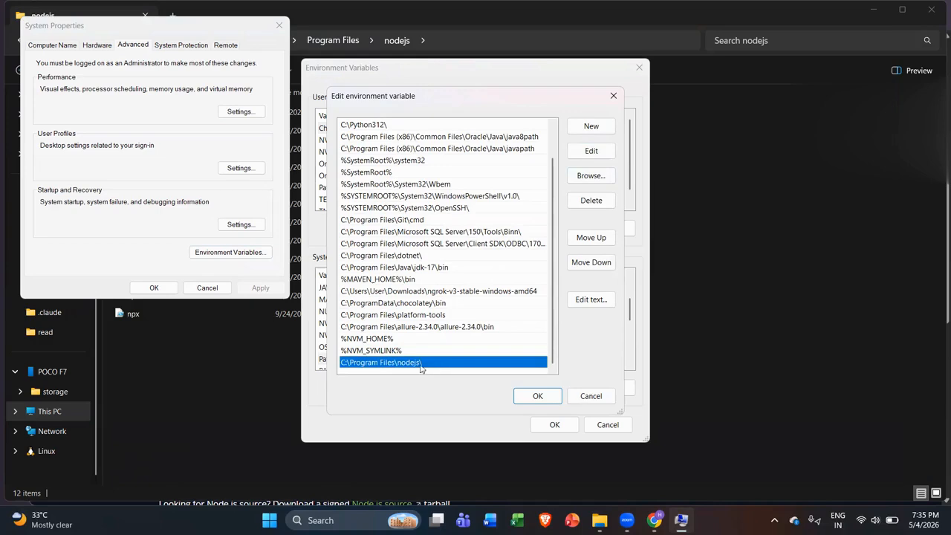
pyautogui.doubleClick(413, 366)
pyautogui.hotkey('ctrl', 'c')
pyautogui.press('BackSpace')
pyautogui.click(510, 288)
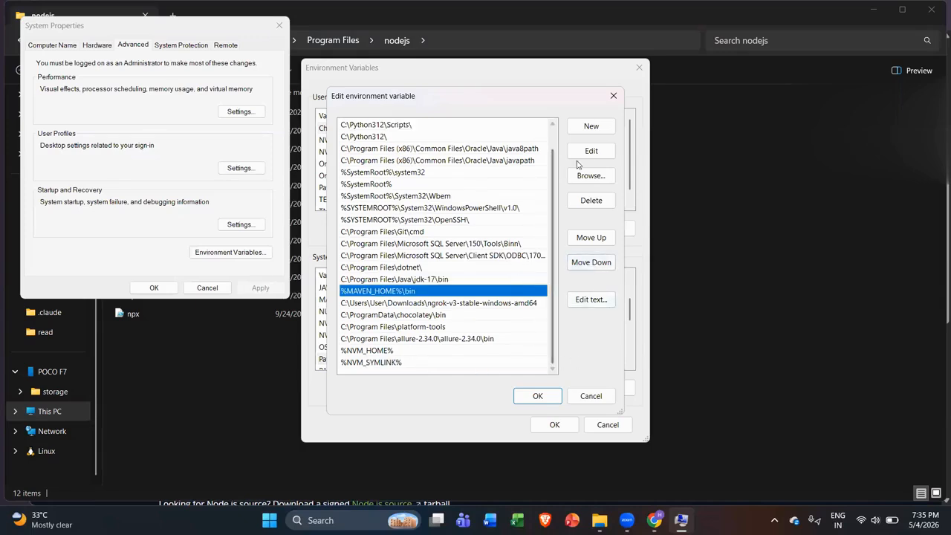
pyautogui.click(592, 128)
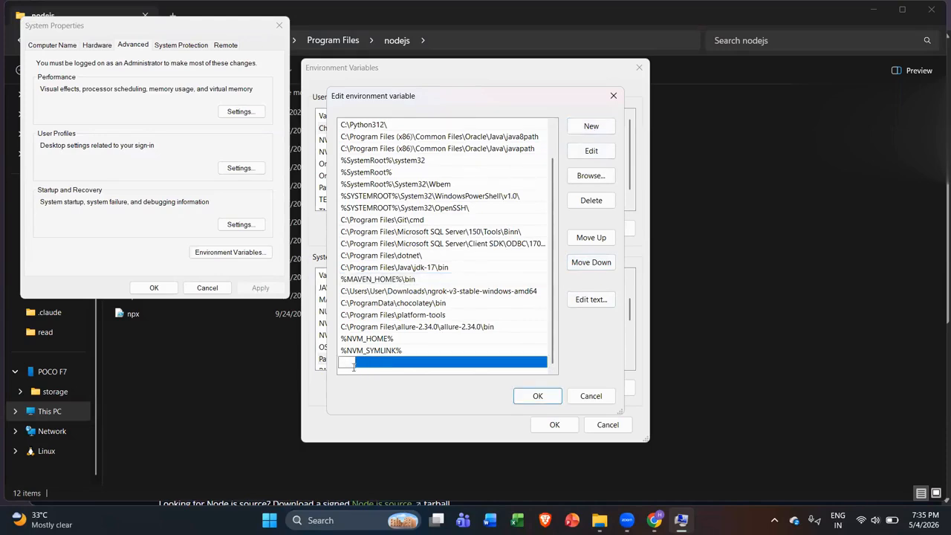
pyautogui.hotkey('ctrl', 'v')
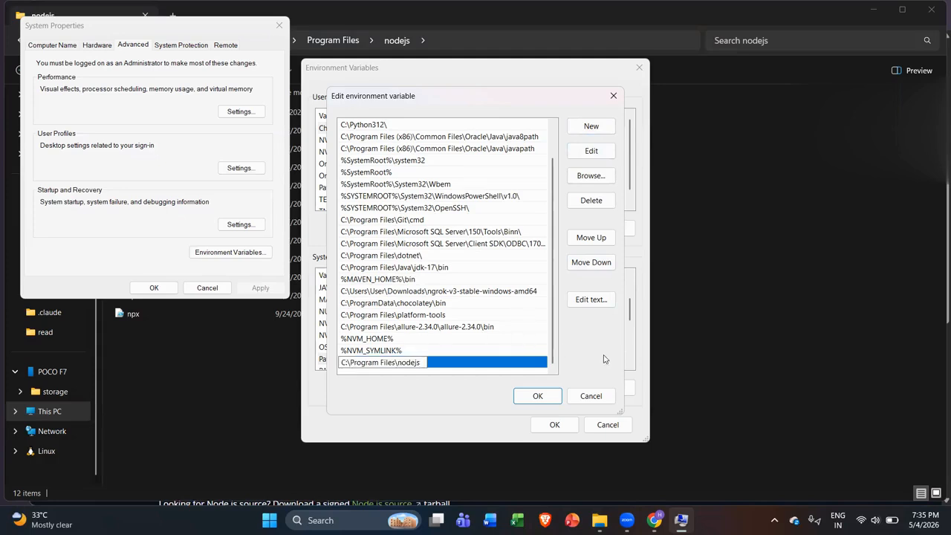
pyautogui.click(445, 367)
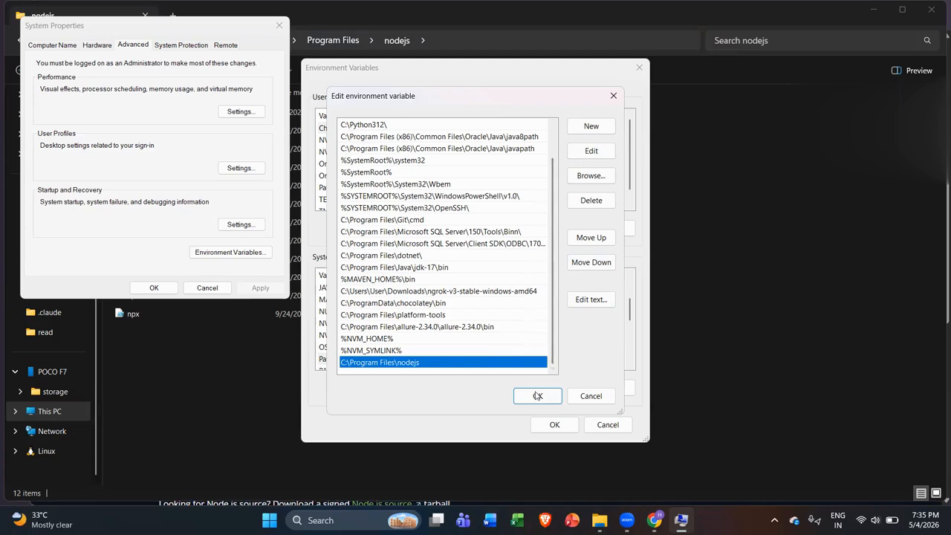
# Step: Open the nodejs node_modules folder in File Explorer and select its full path
pyautogui.click(598, 520)
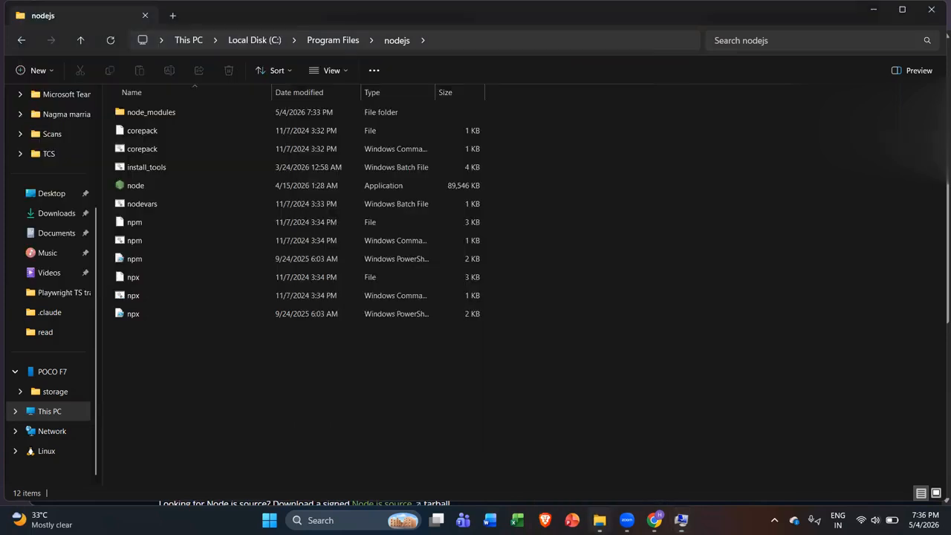
pyautogui.click(195, 109)
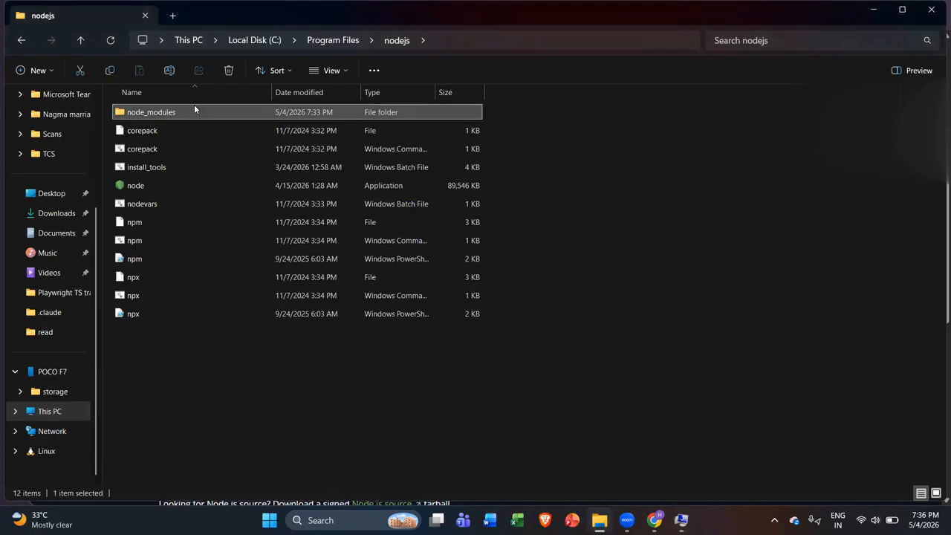
pyautogui.doubleClick(195, 110)
pyautogui.click(506, 59)
pyautogui.hotkey('ctrl', 'c')
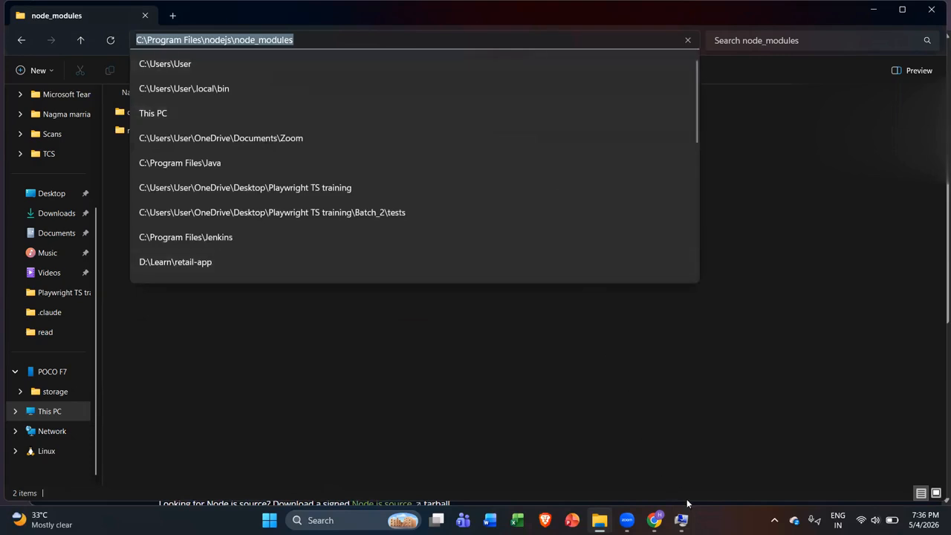
# Step: Add C:\Program Files\nodejs\node_modules to Path and confirm every dialog with OK
pyautogui.click(680, 520)
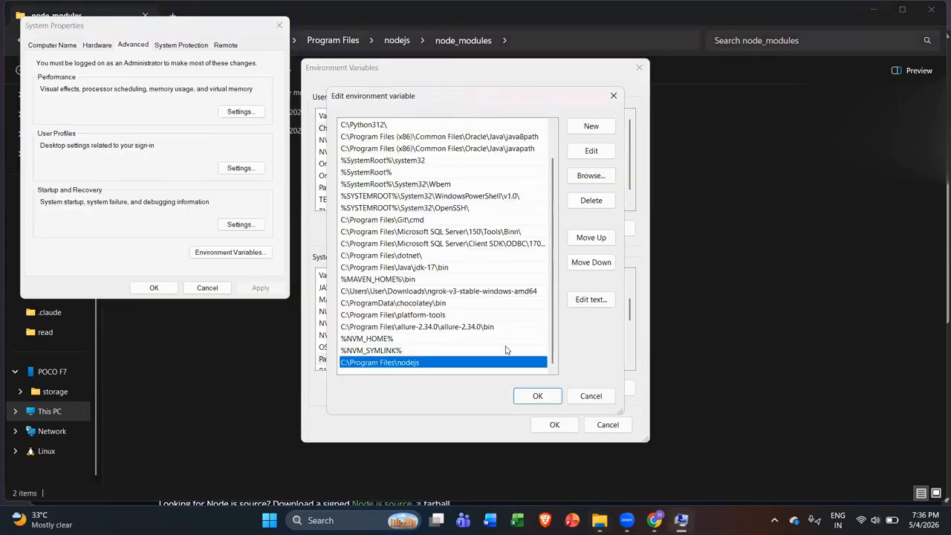
pyautogui.click(592, 128)
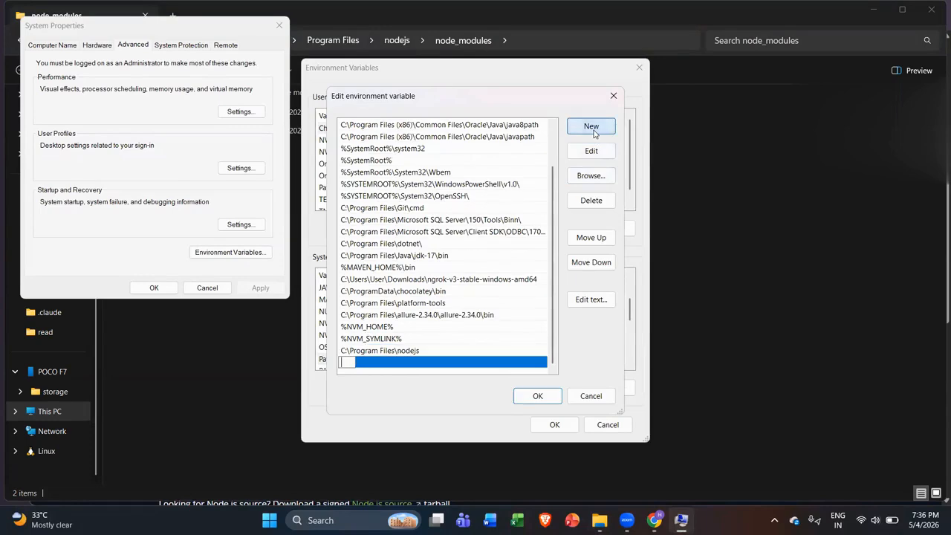
pyautogui.hotkey('ctrl', 'v')
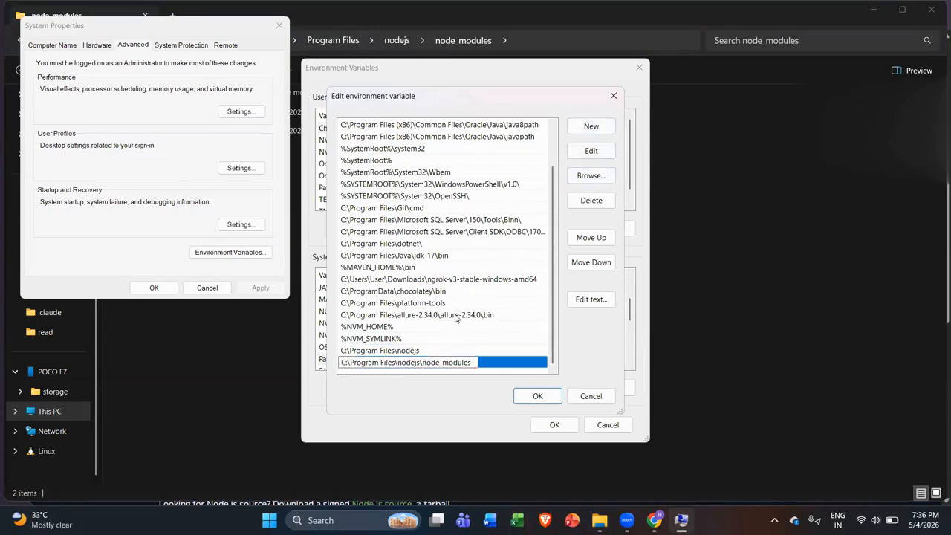
pyautogui.click(553, 399)
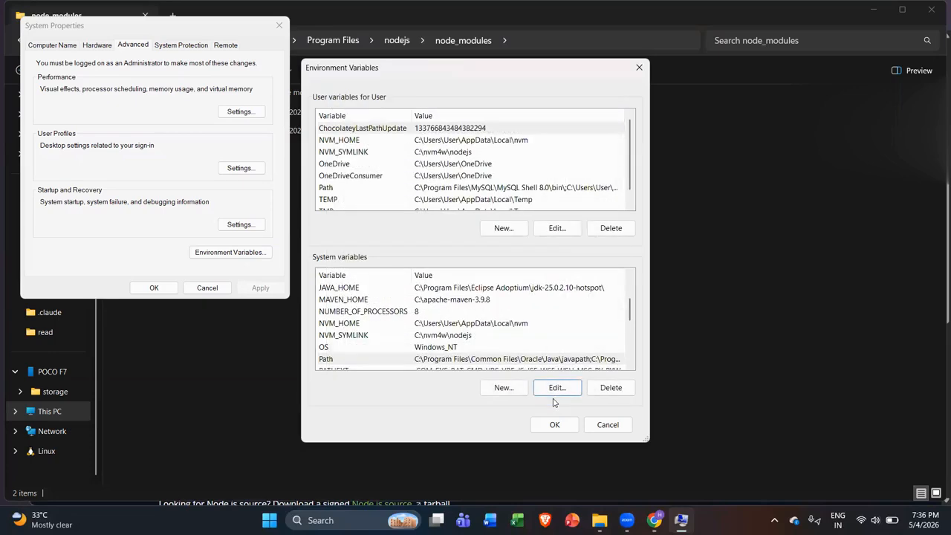
pyautogui.click(556, 424)
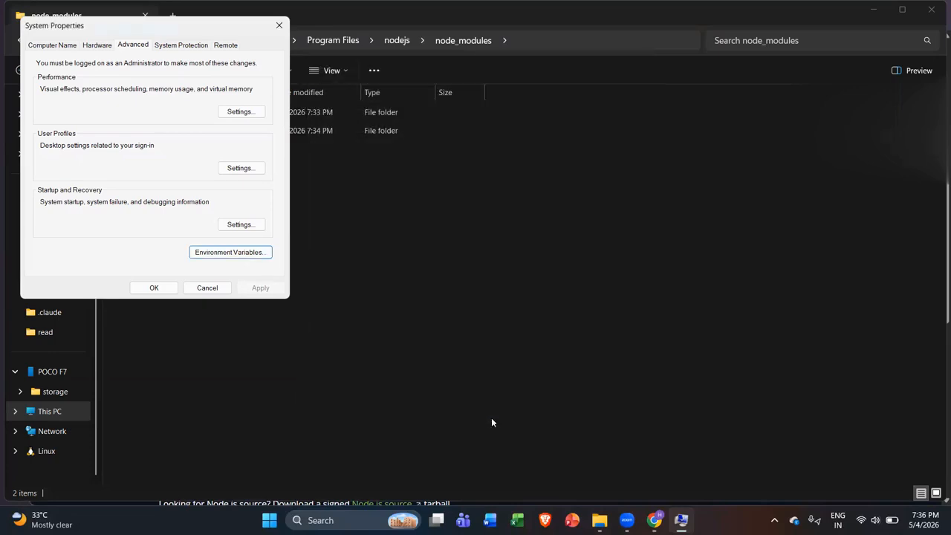
pyautogui.click(154, 287)
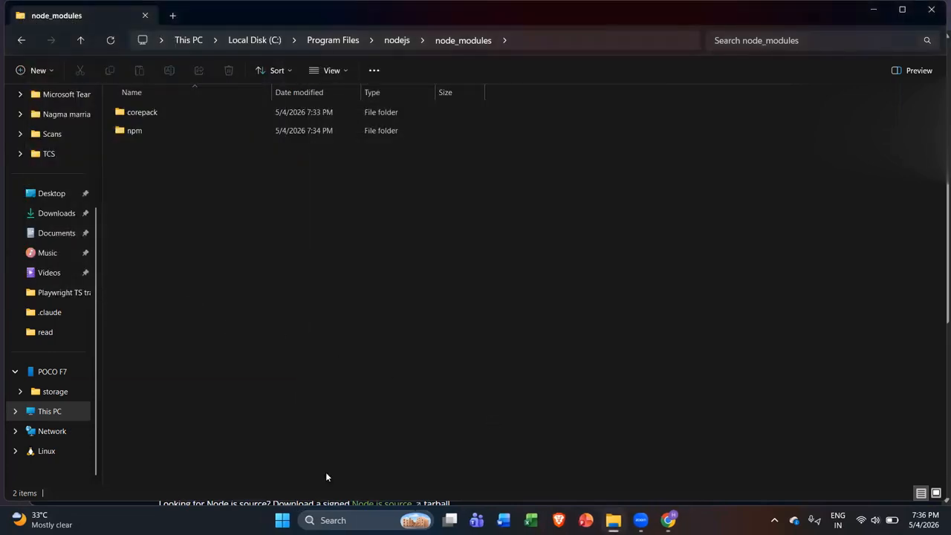
# Step: Open Command Prompt and run npm -v (11.9.0) and node -v (v22.11.0)
pyautogui.click(357, 520)
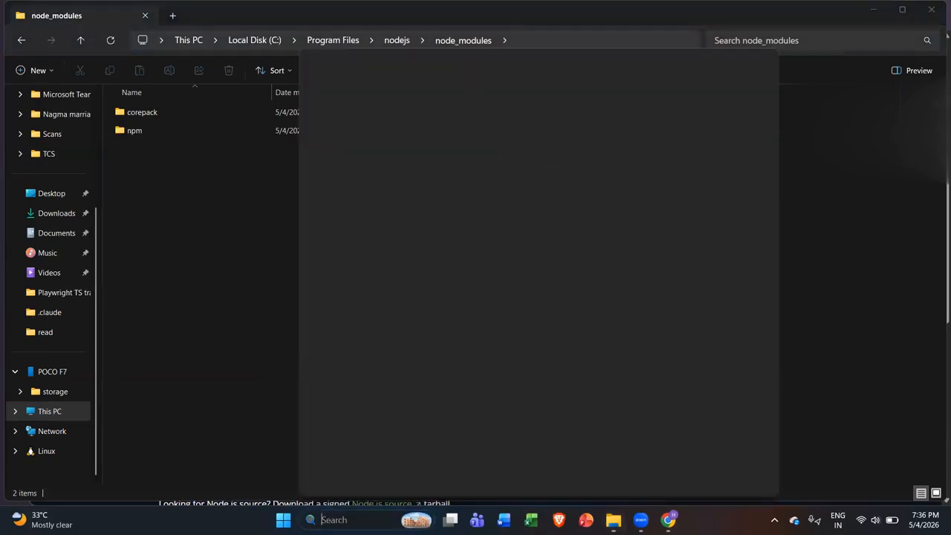
pyautogui.write('cmd')
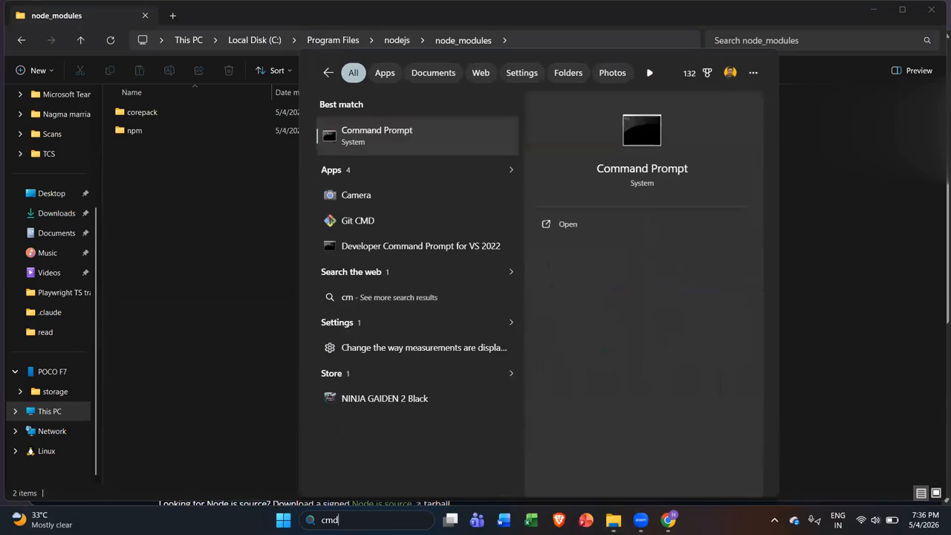
pyautogui.press('Return')
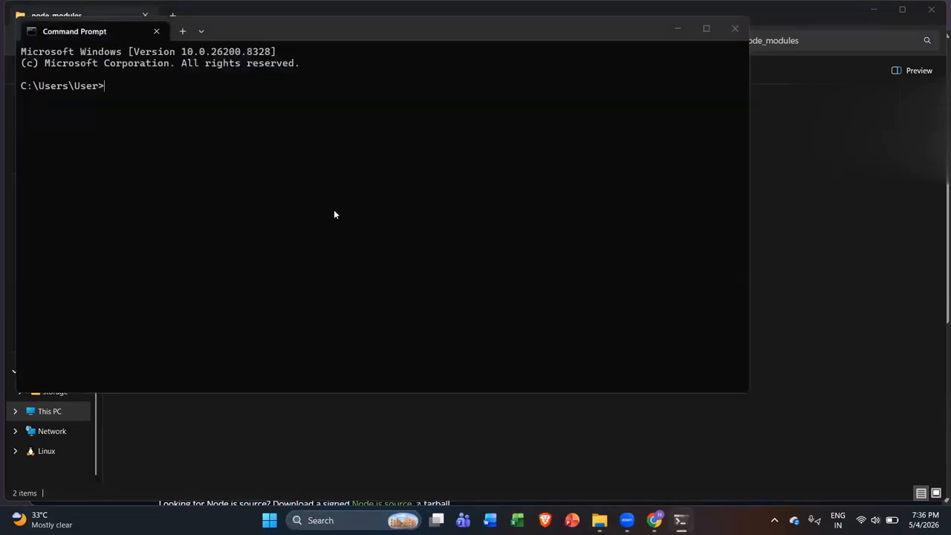
pyautogui.write('npm -v')
pyautogui.press('Return')
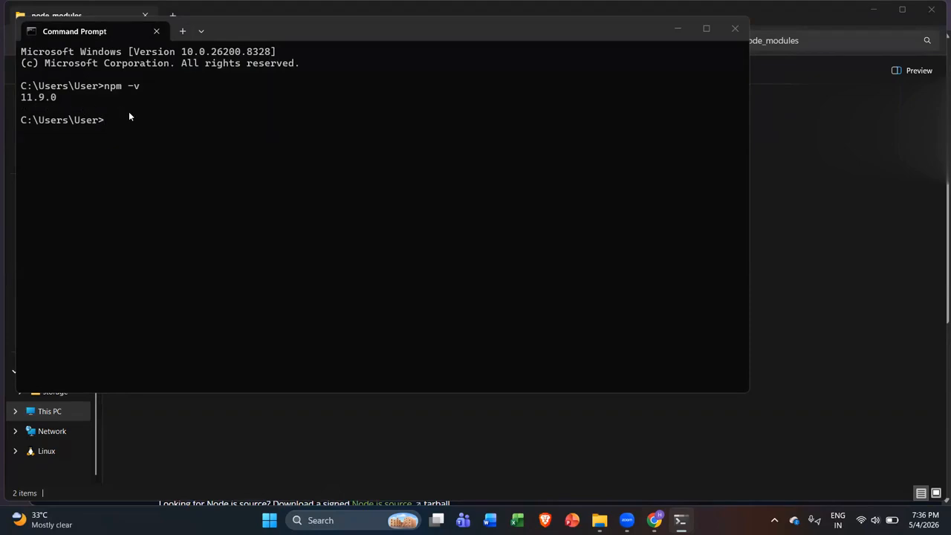
pyautogui.write('node -v')
pyautogui.press('Return')
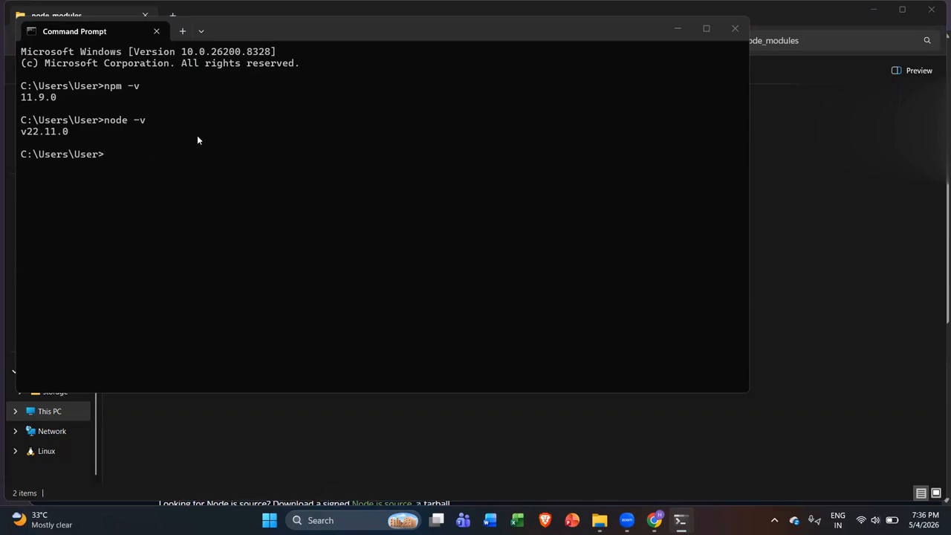
pyautogui.click(661, 448)
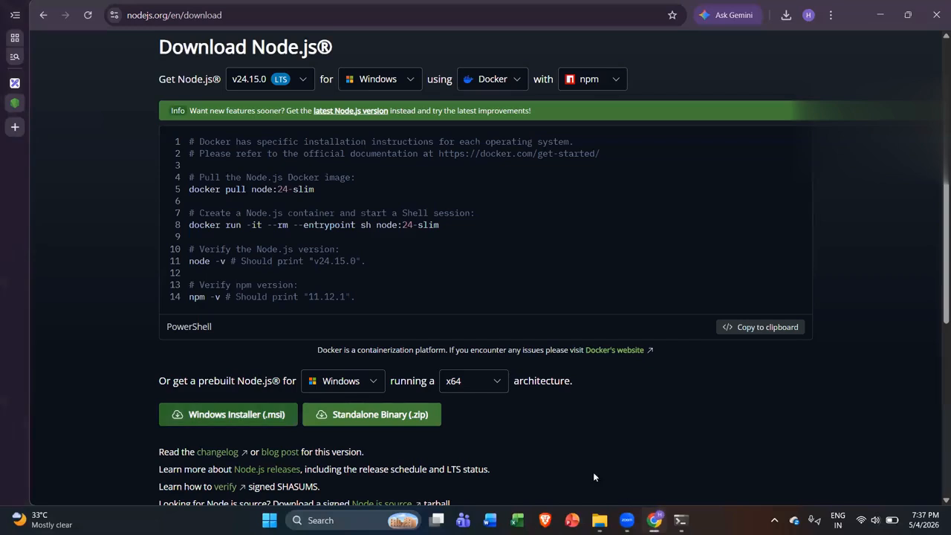
# Step: Search 'visual studio code download' in a new tab and open code.visualstudio.com/download
pyautogui.click(15, 82)
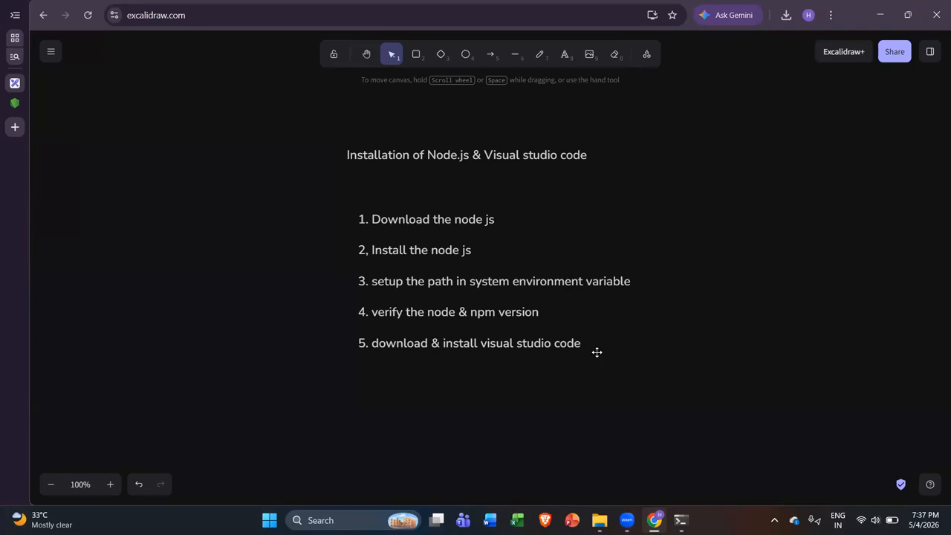
pyautogui.click(14, 127)
pyautogui.write('vis')
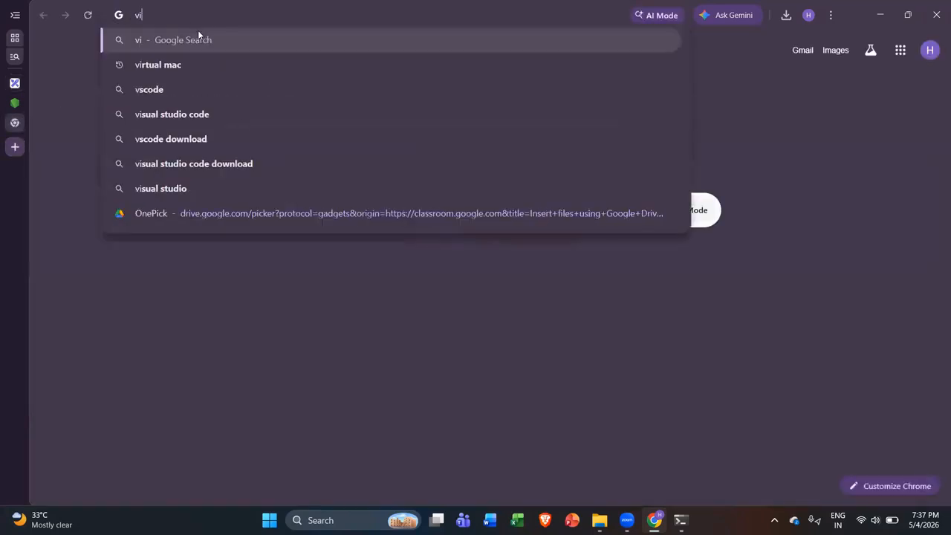
pyautogui.press('Down')
pyautogui.press('Down')
pyautogui.press('Down')
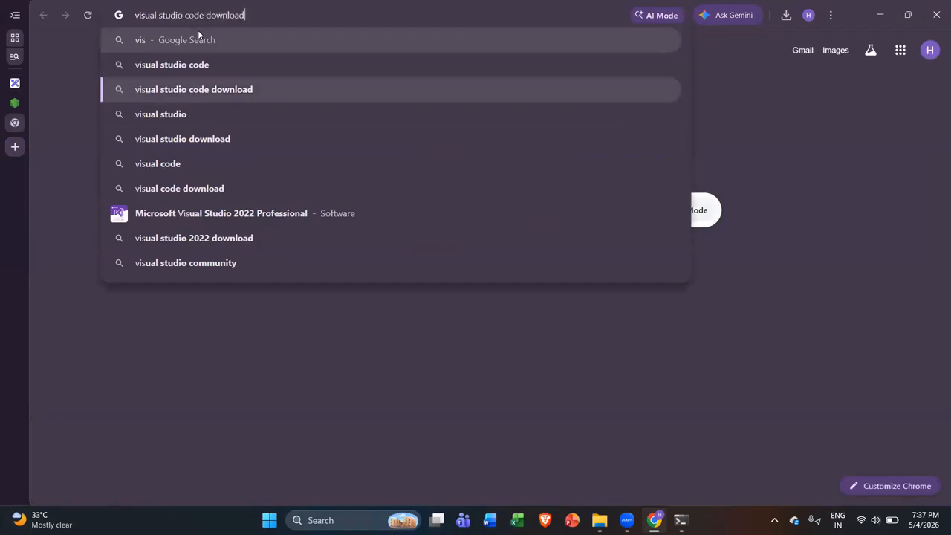
pyautogui.press('Up')
pyautogui.press('Return')
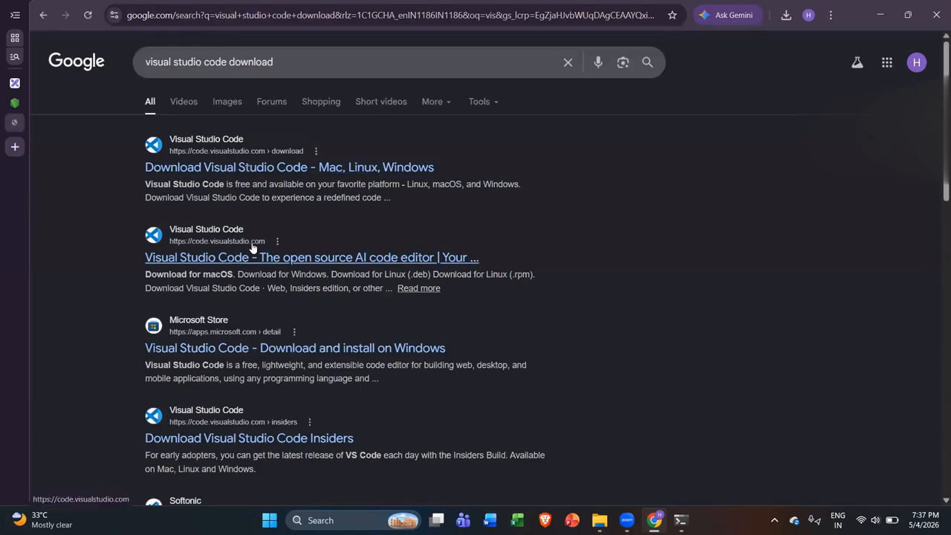
pyautogui.scroll(-1, 294, 201)
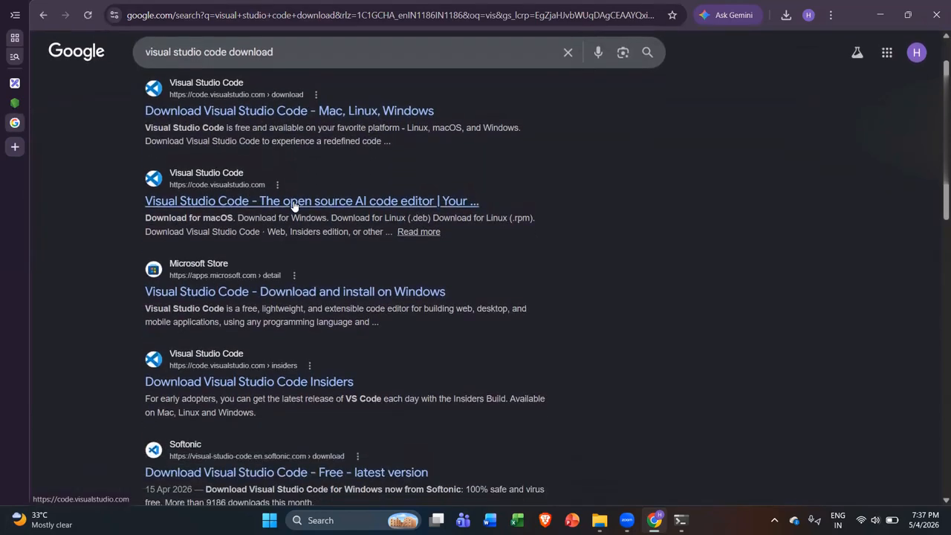
pyautogui.scroll(1, 294, 202)
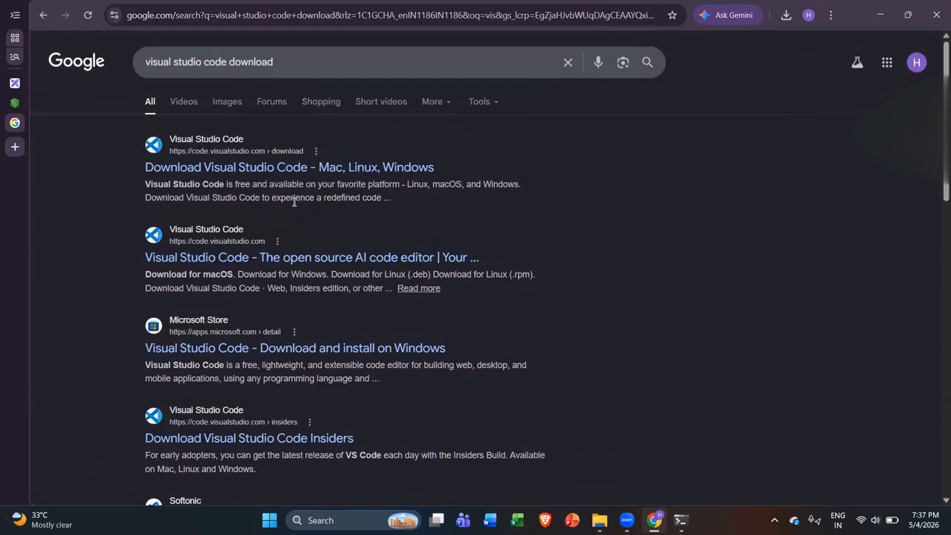
pyautogui.click(257, 169)
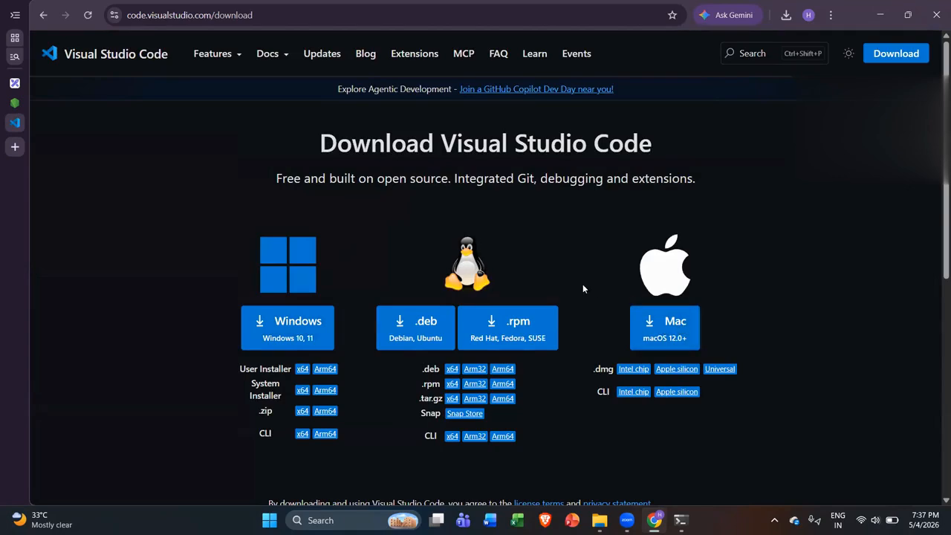
# Step: Download the 150 MB VSCodeUserSetup-x64-1.118 Windows installer in Chrome and run it
pyautogui.click(295, 332)
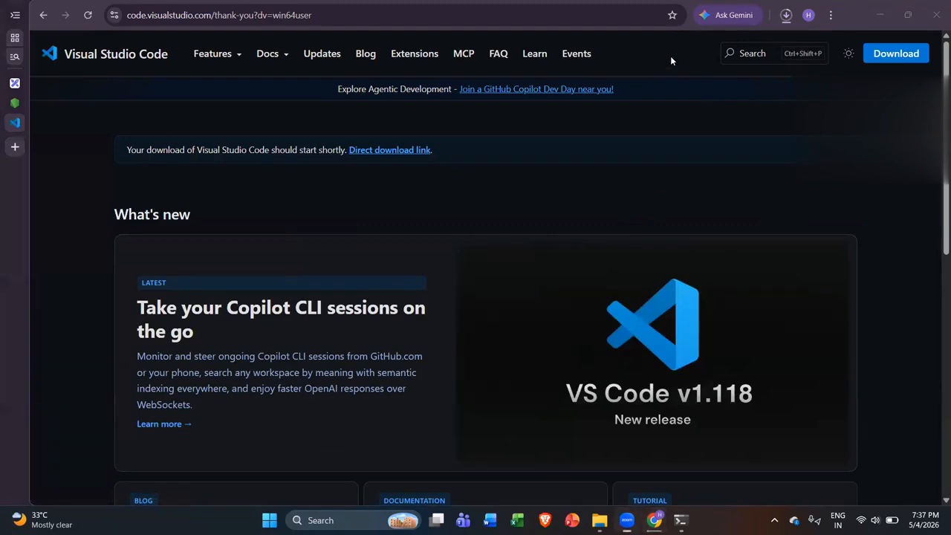
pyautogui.click(783, 17)
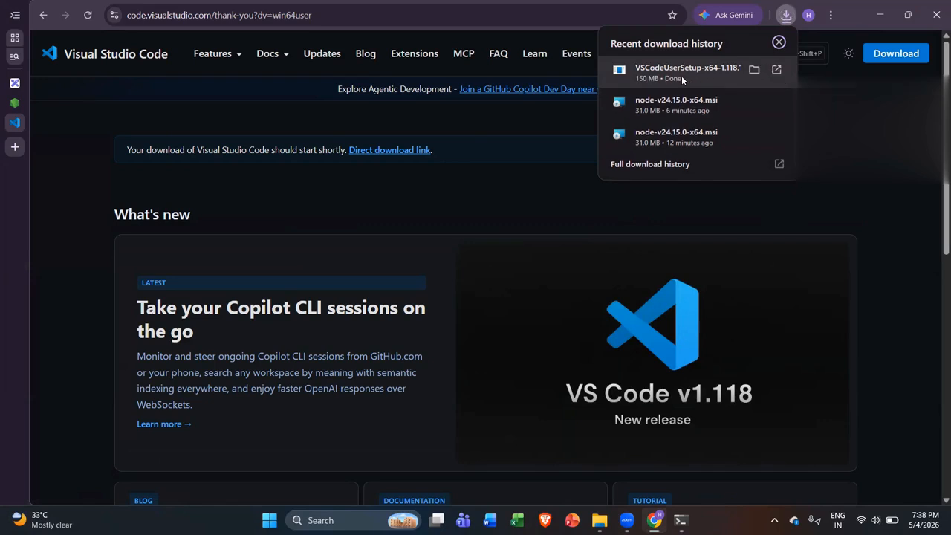
pyautogui.click(706, 75)
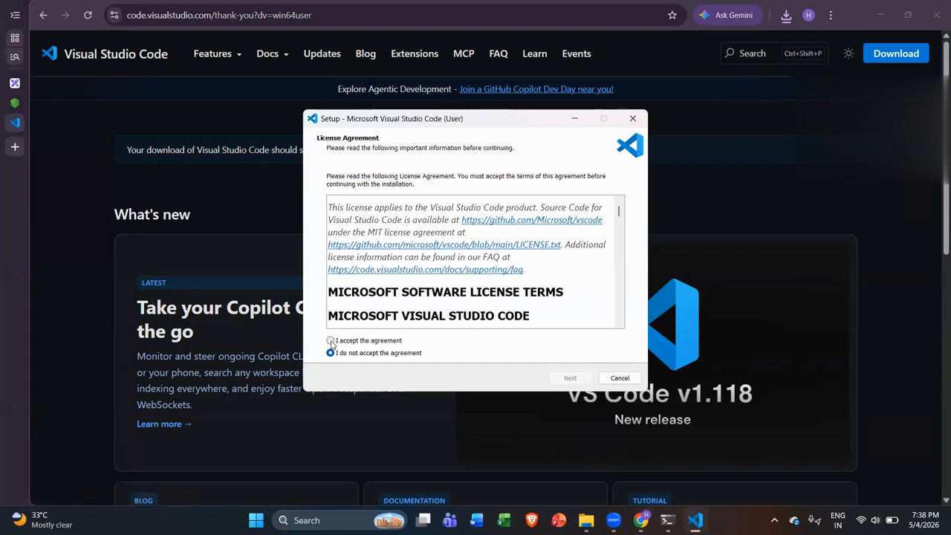
# Step: Accept the VS Code licence, keep the Add to PATH task enabled, and install
pyautogui.click(331, 341)
pyautogui.click(580, 381)
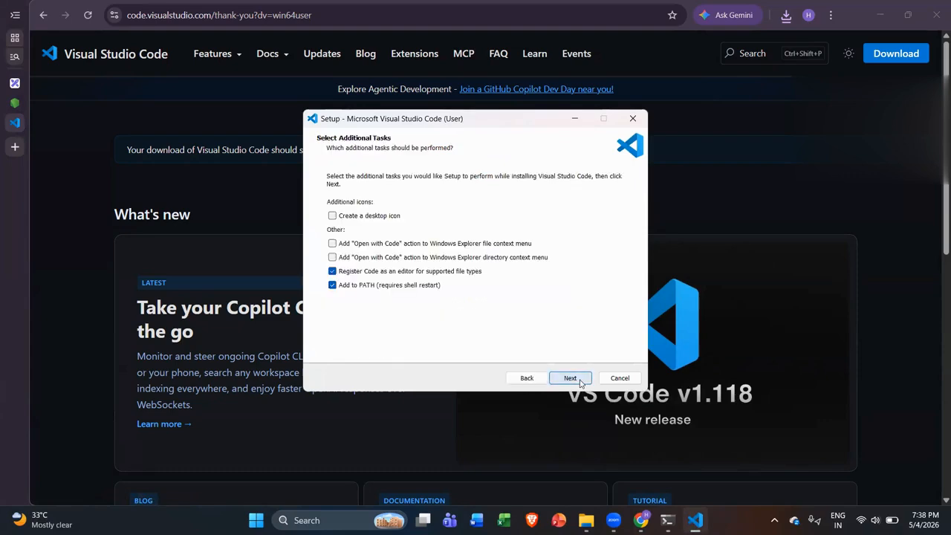
pyautogui.click(580, 381)
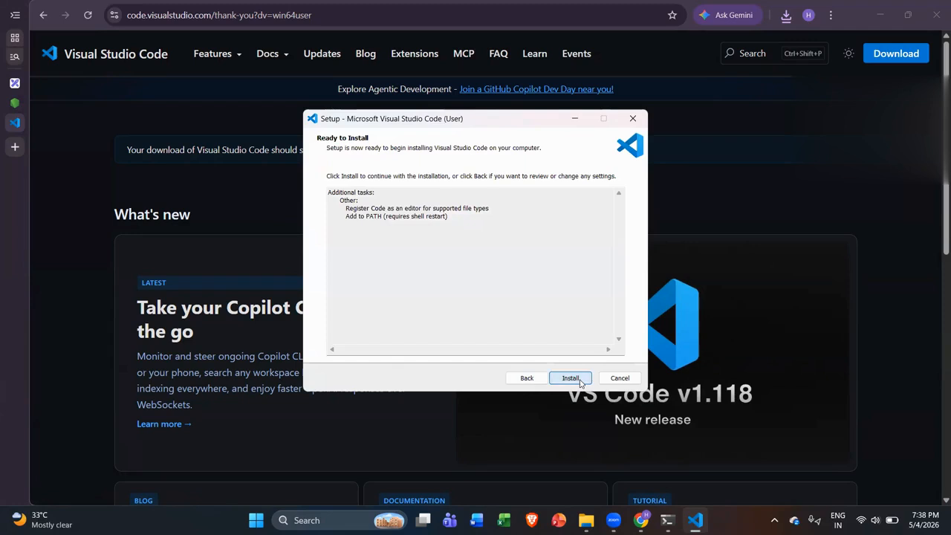
pyautogui.click(569, 378)
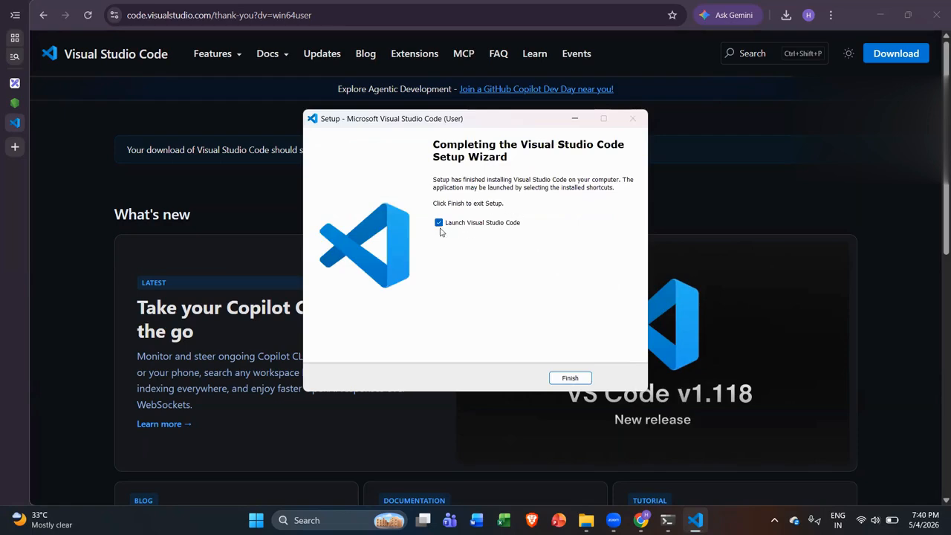
# Step: Launch VS Code from setup, maximize then minimize it, and return to the Excalidraw tab
pyautogui.click(569, 378)
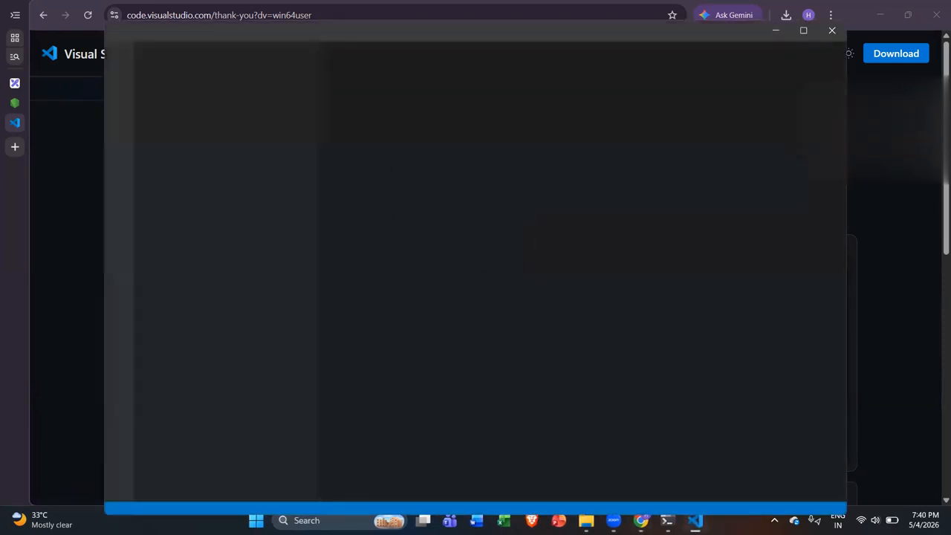
pyautogui.click(802, 30)
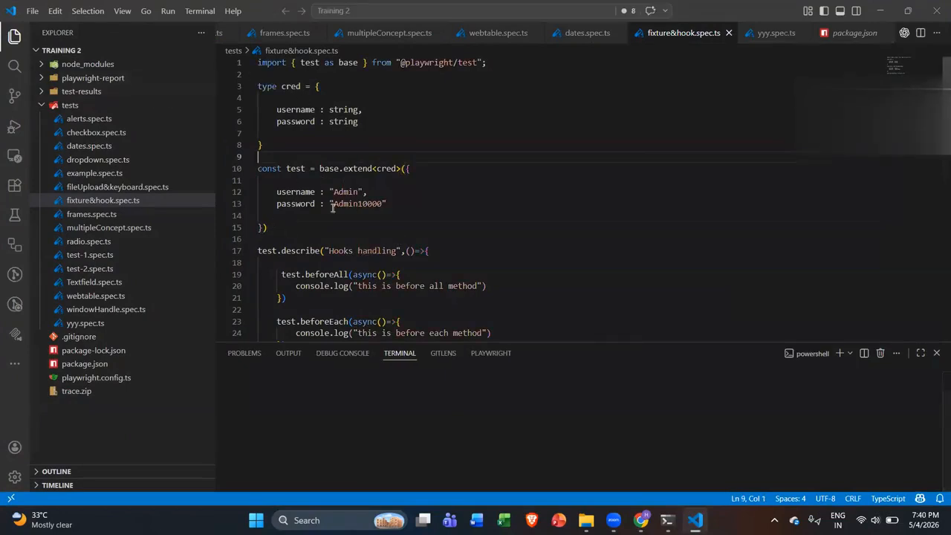
pyautogui.click(883, 7)
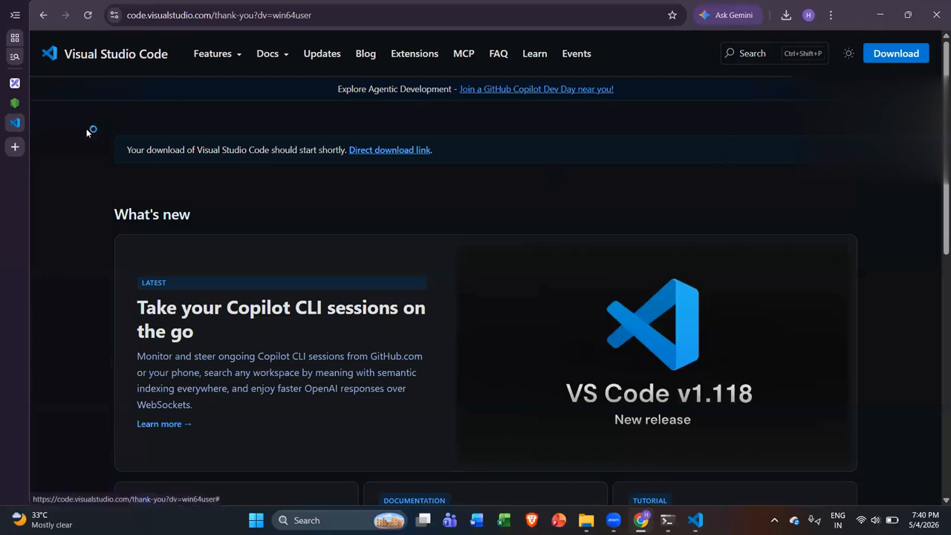
pyautogui.click(14, 83)
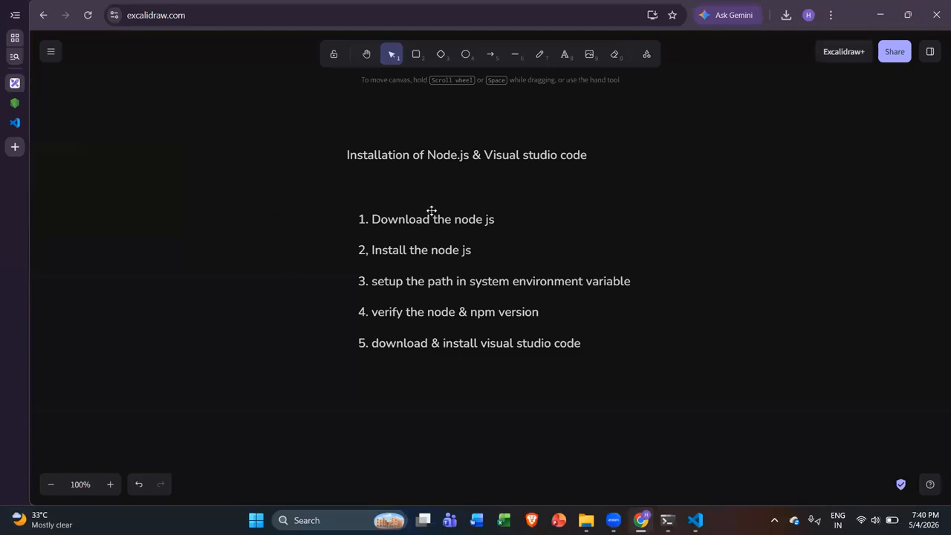